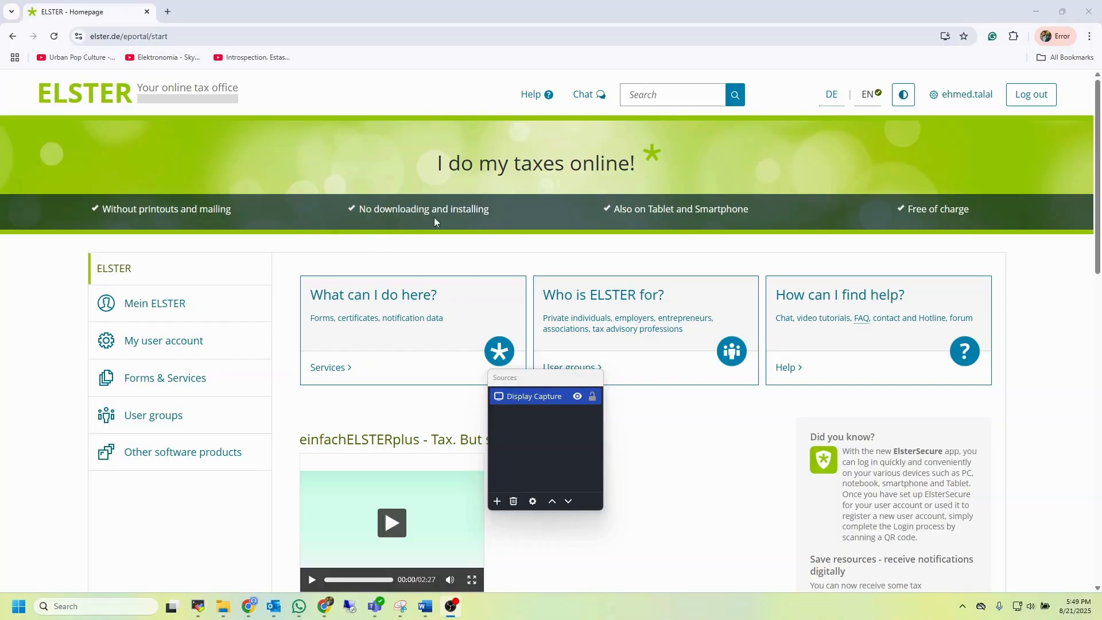
Go to Mein ELSTER and open the list of all forms
left_click(155, 305)
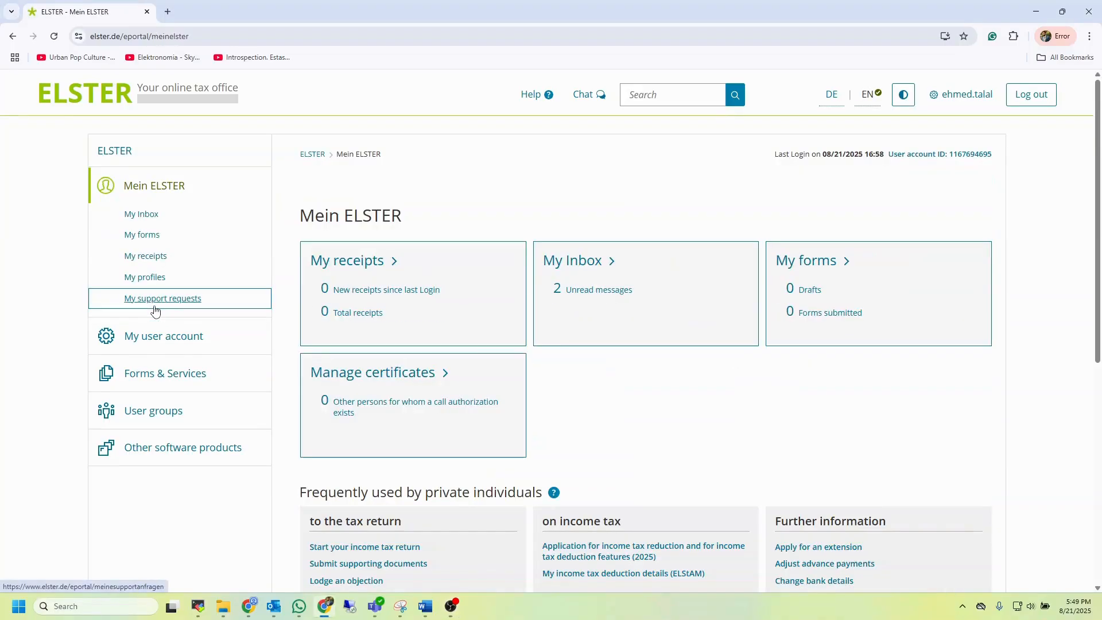
left_click(842, 266)
left_click(968, 317)
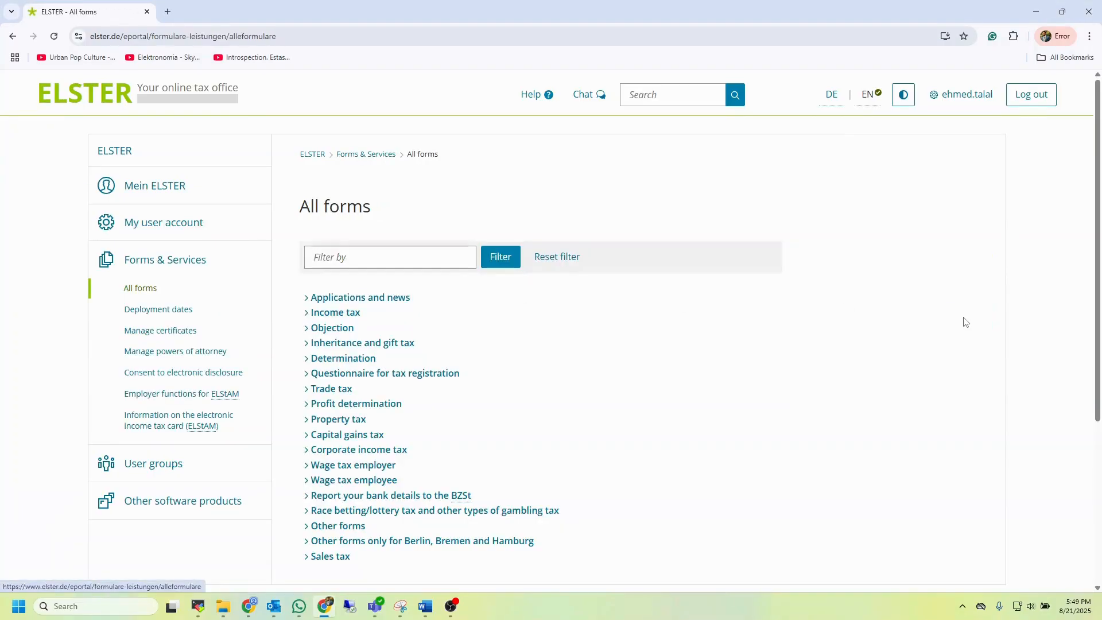
Open the wage tax employee application for wage tax reduction for 2025 and continue without data transfer
scroll(672, 367, "down", 2)
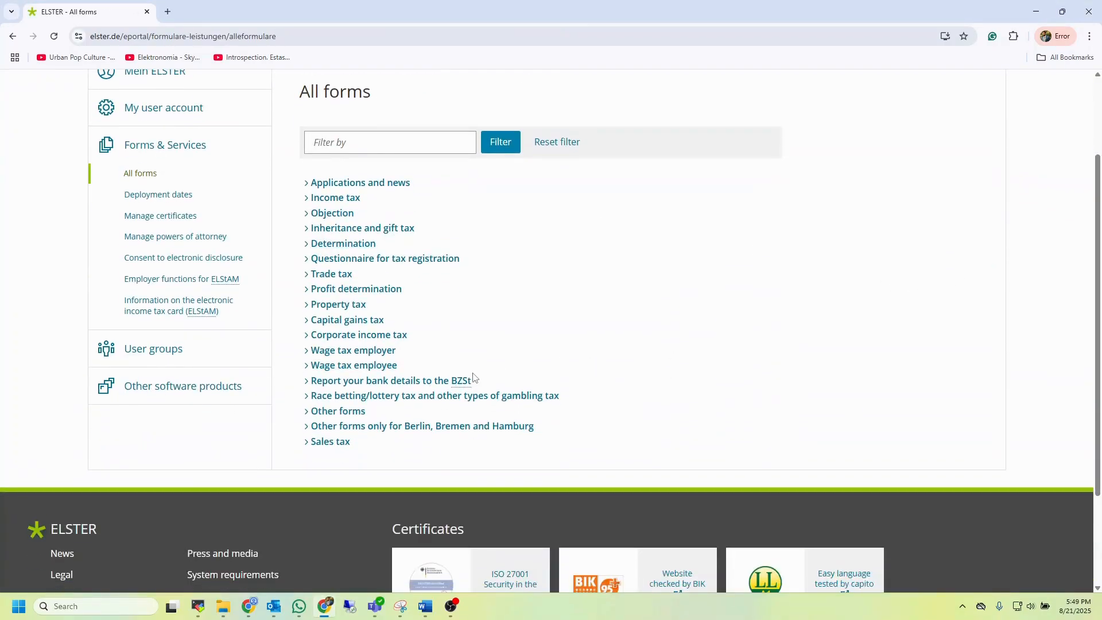
left_click(381, 368)
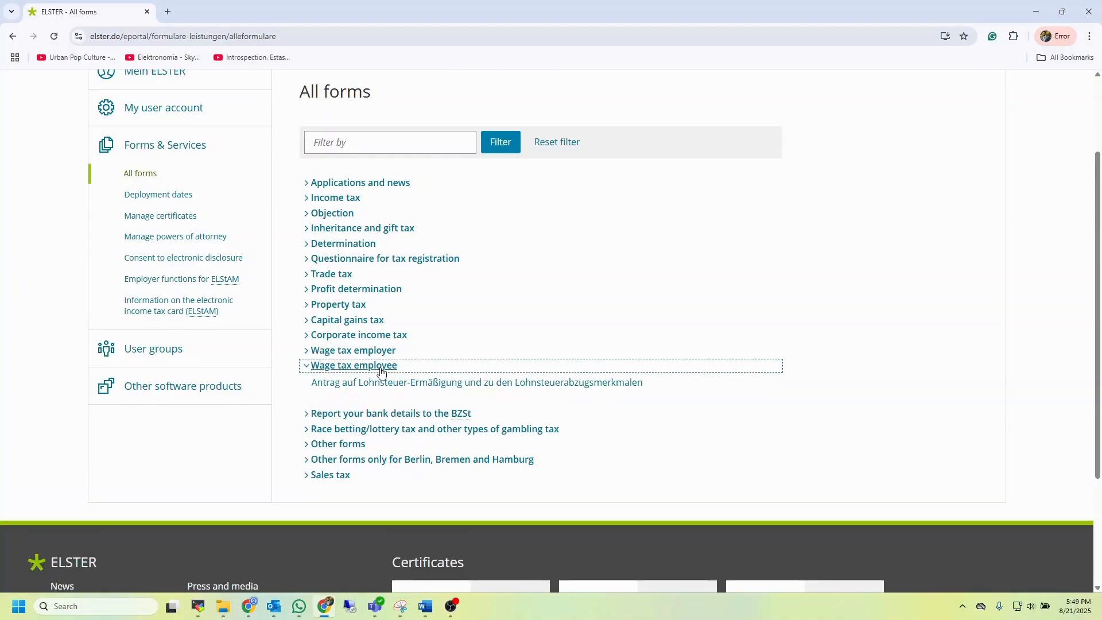
left_click(423, 386)
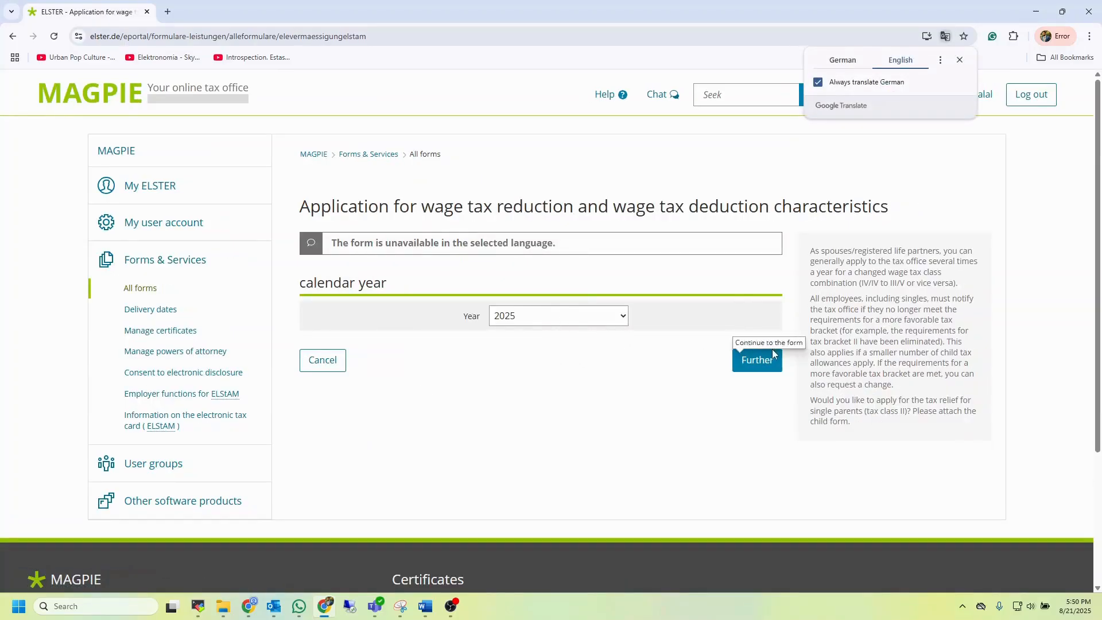
left_click(758, 366)
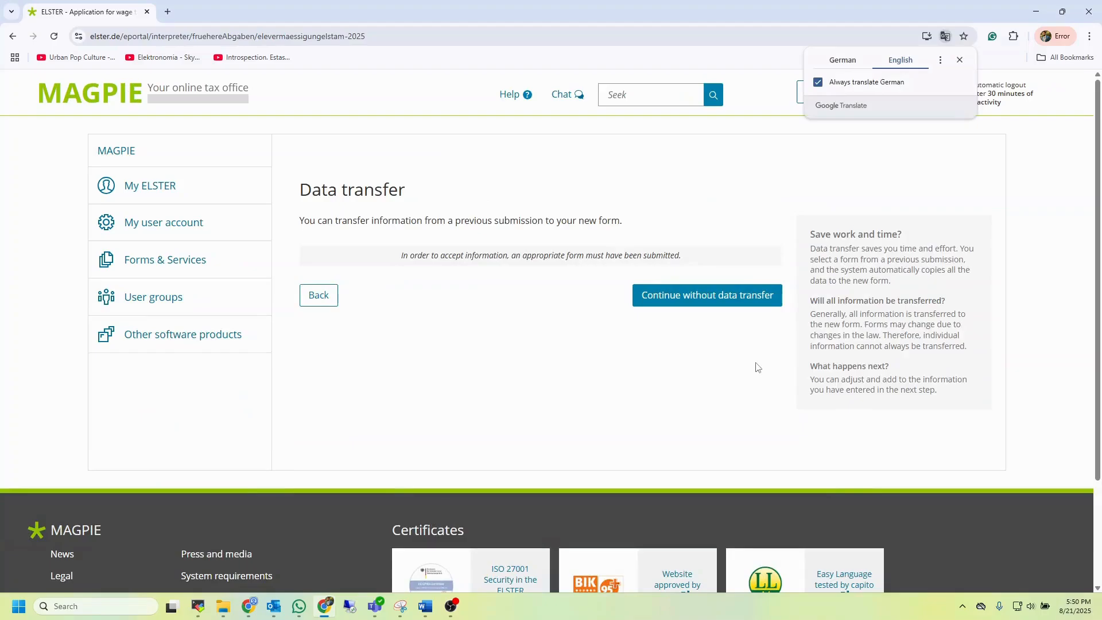
left_click(729, 301)
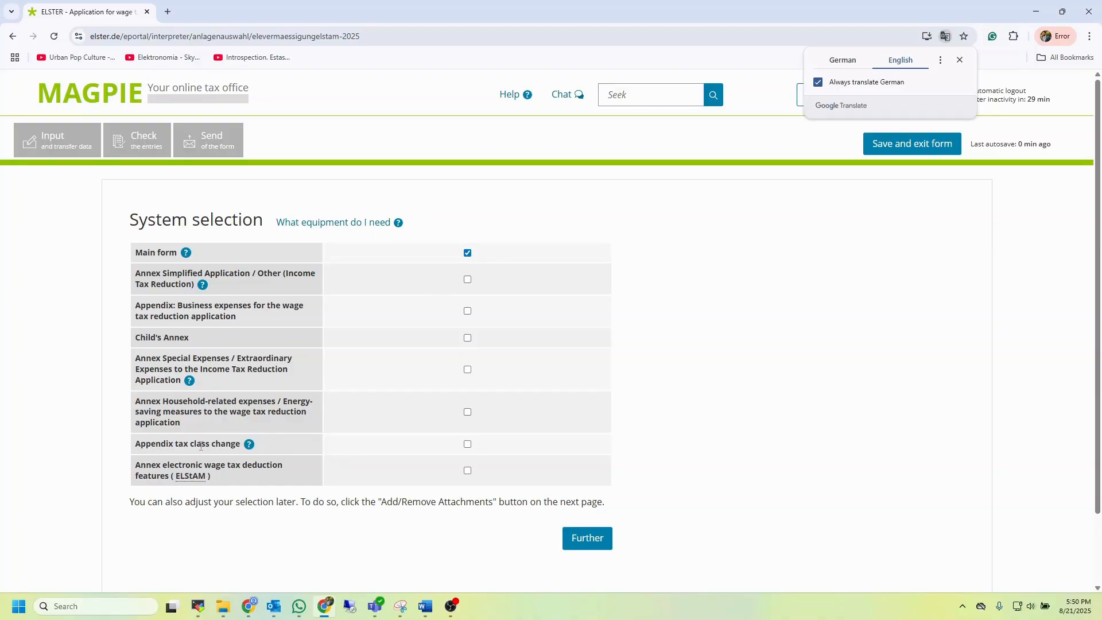
Add the Appendix tax class change to the form selection and proceed to the form's home page
left_click(467, 443)
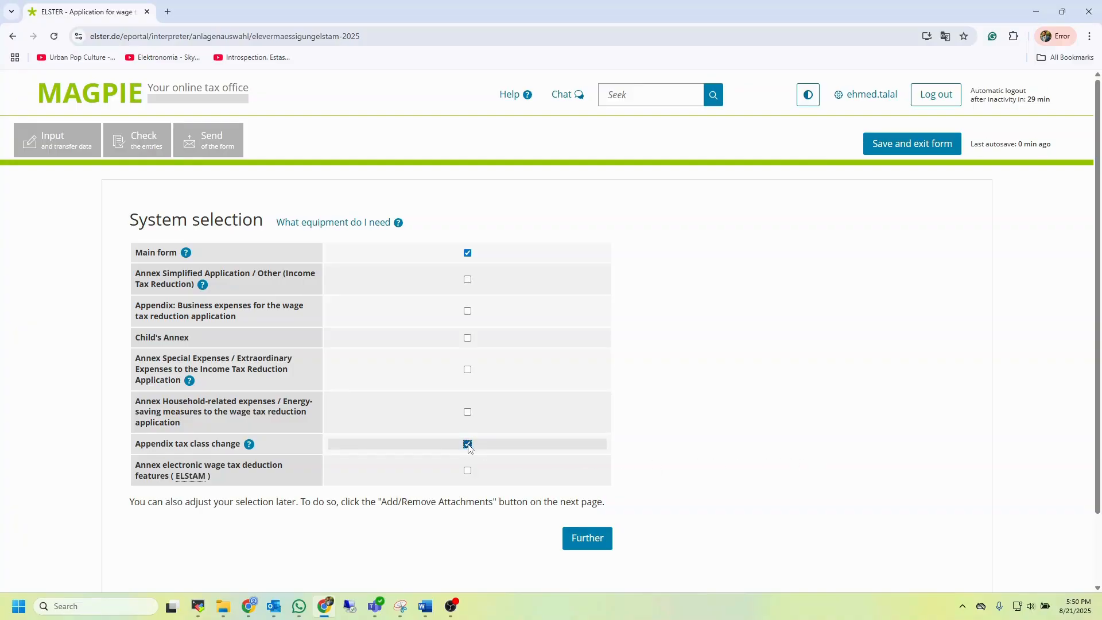
left_click(588, 545)
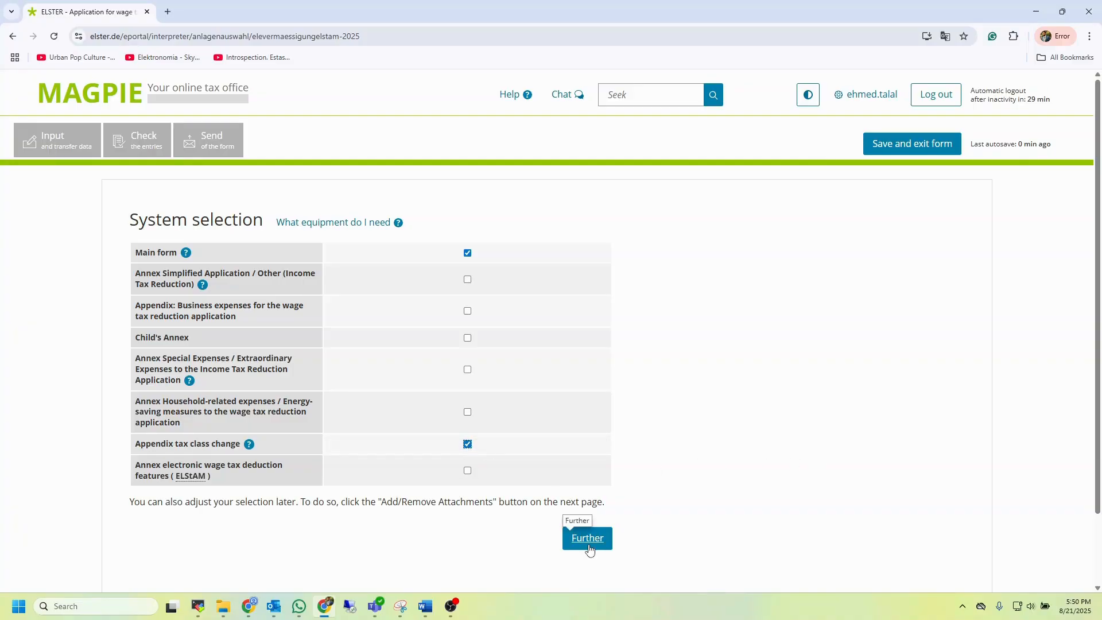
scroll(846, 386, "down", 3)
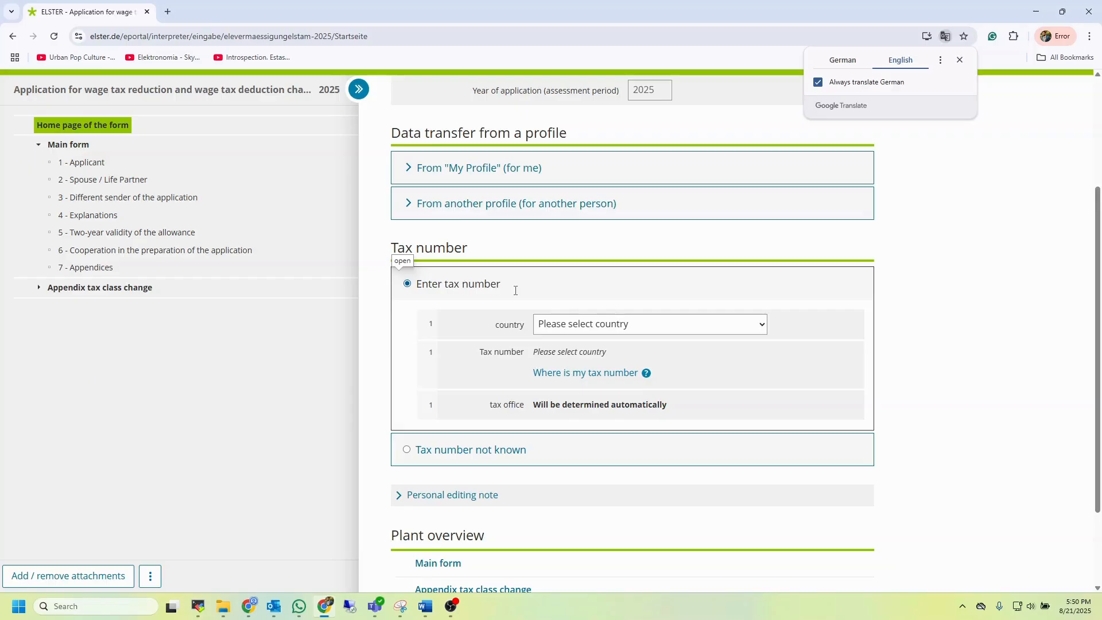
In a new browser tab, search Google for an English to German translator
left_click(166, 11)
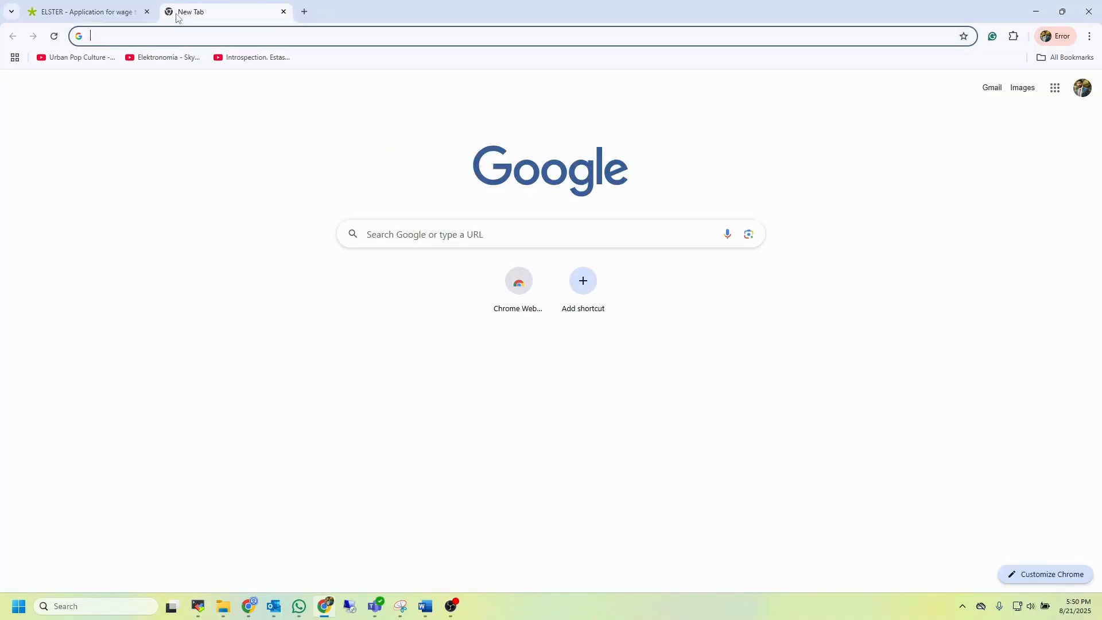
type("g")
key("BackSpace")
key("BackSpace")
type("engliosh to ger")
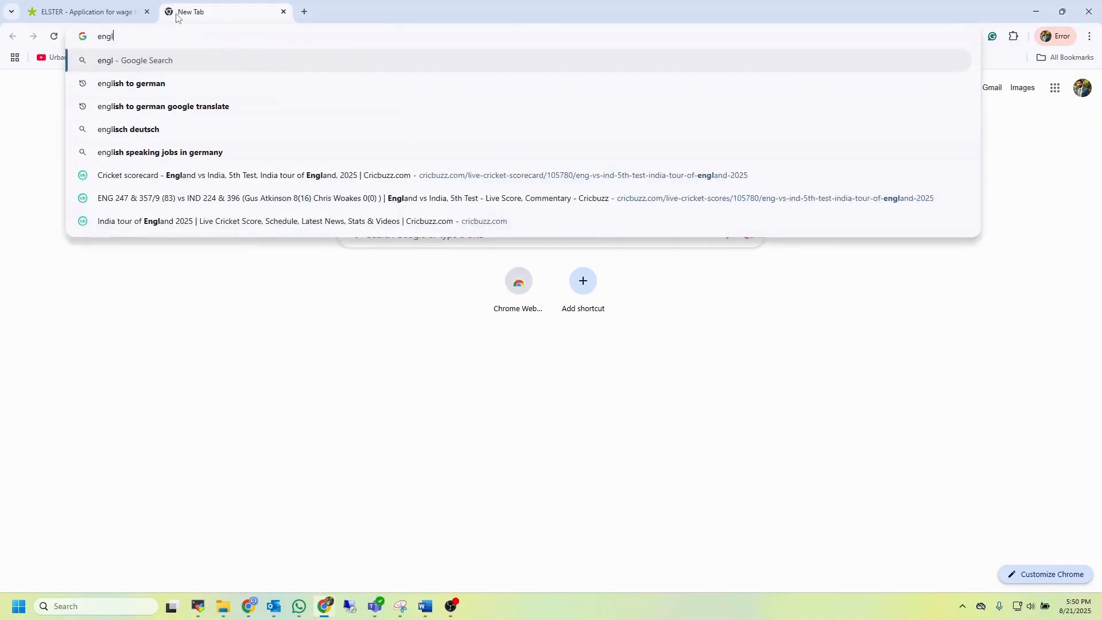
key("Down")
key("Return")
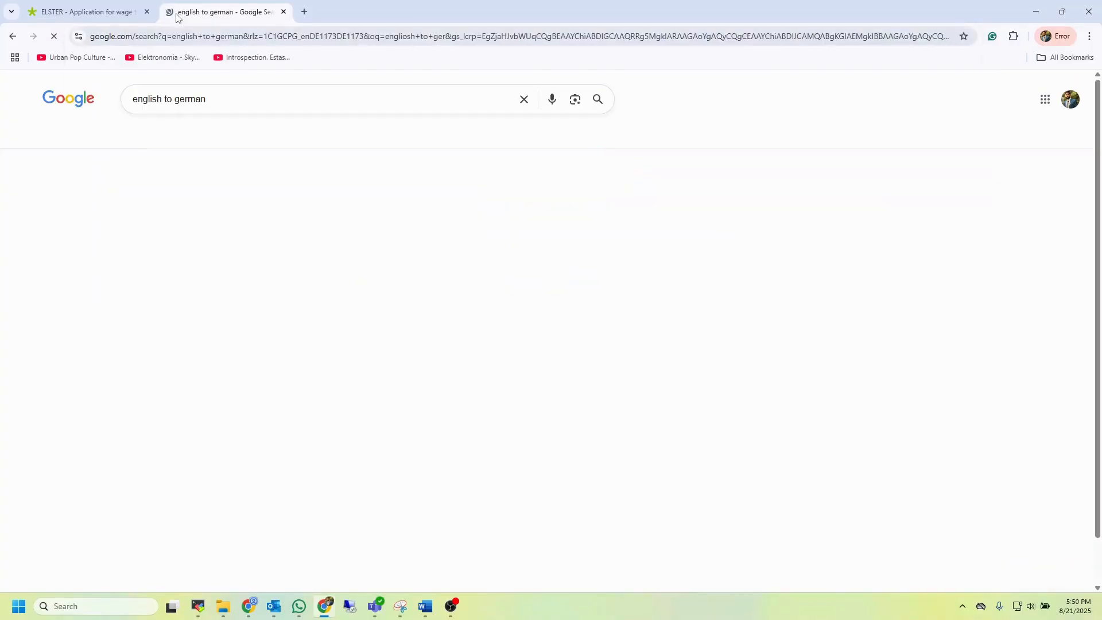
Translate "identification number" into German, select the translation, and close the tab
type("i")
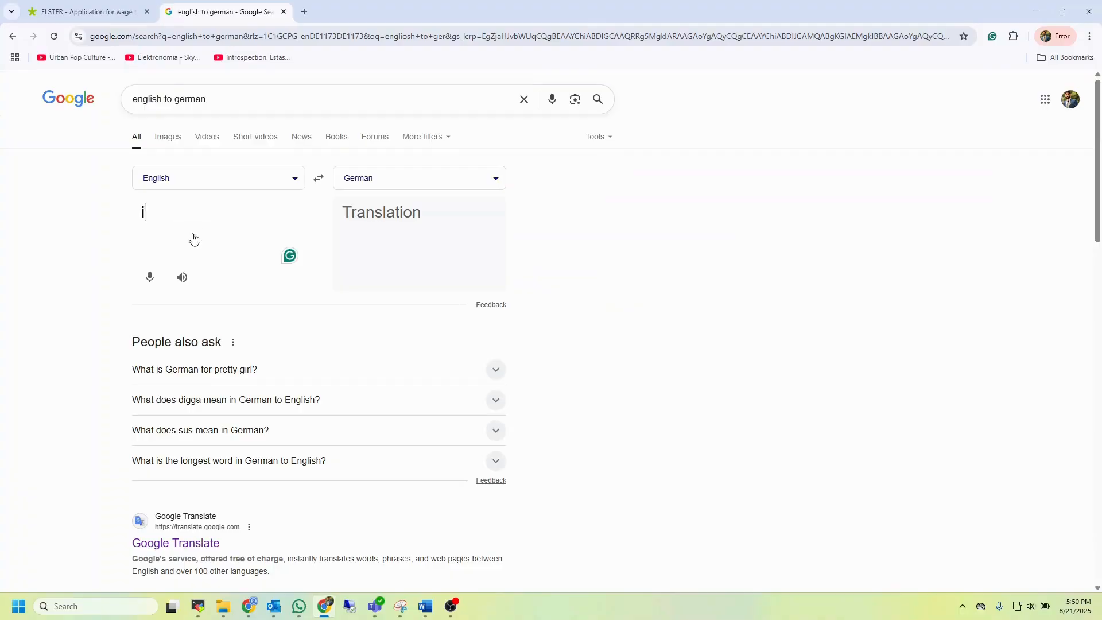
type("dentification ")
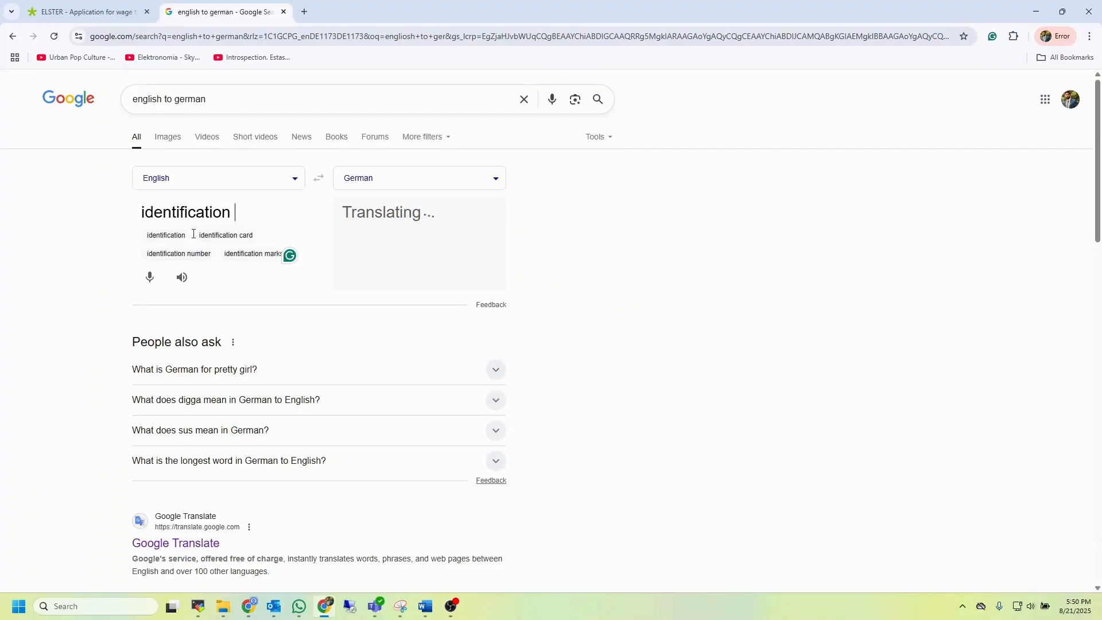
type("number")
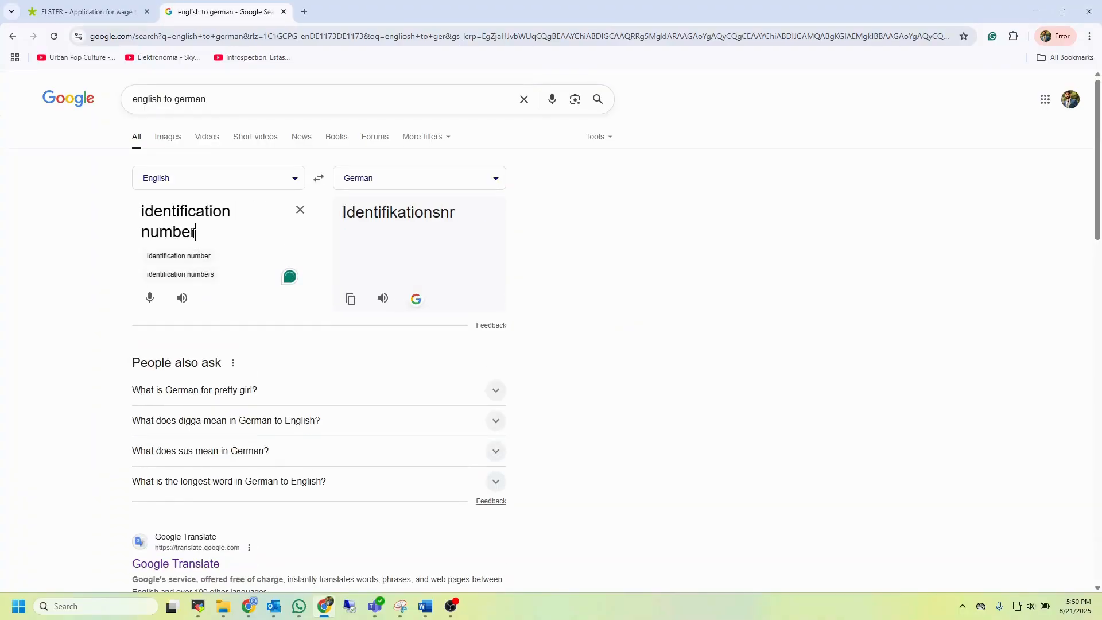
left_click_drag(378, 240, 341, 221)
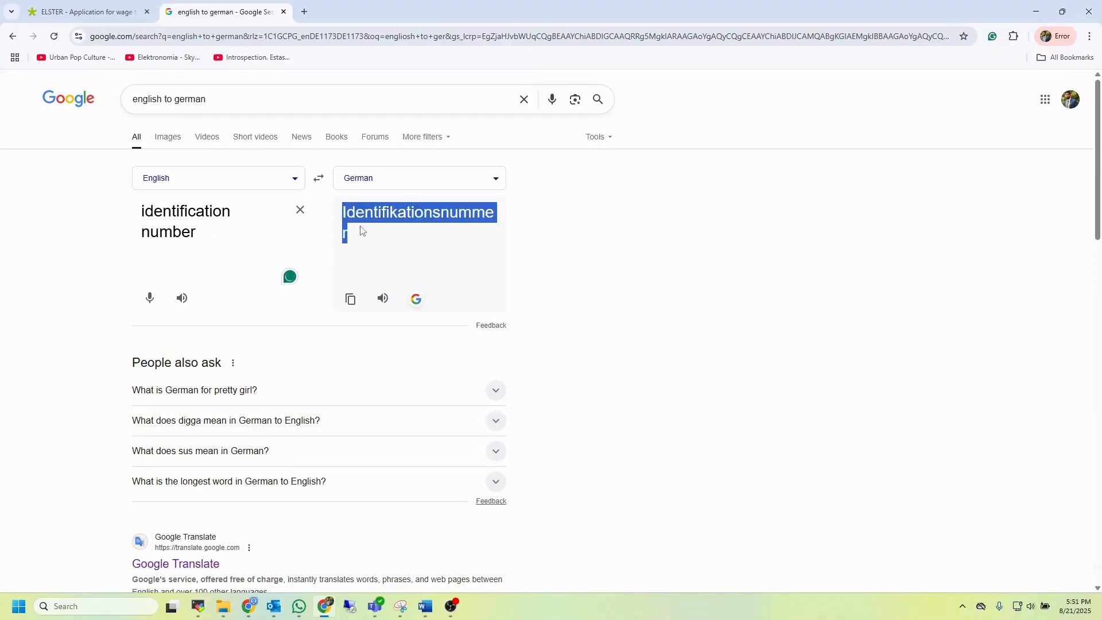
middle_click(253, 10)
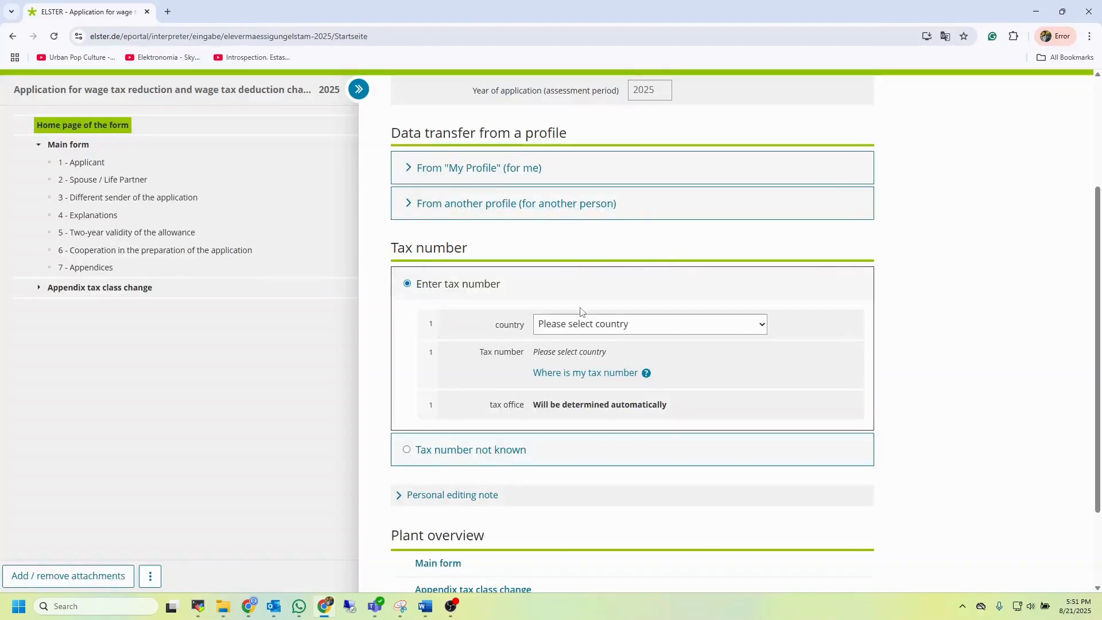
Read the help on where to find the tax number, then close the help panel
left_click(645, 374)
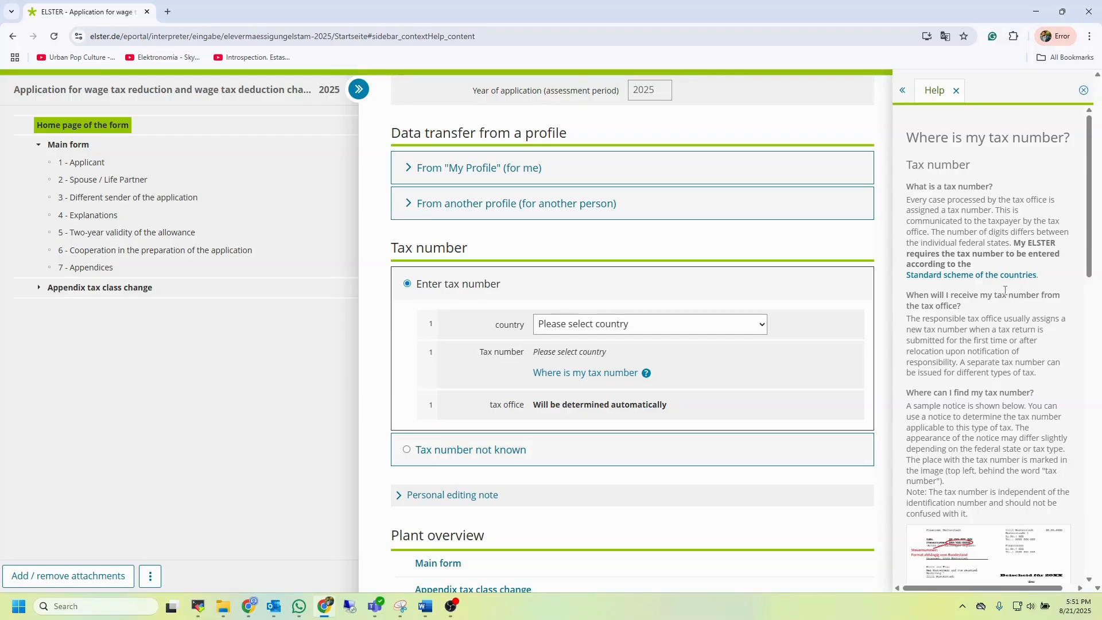
scroll(1029, 317, "down", 12)
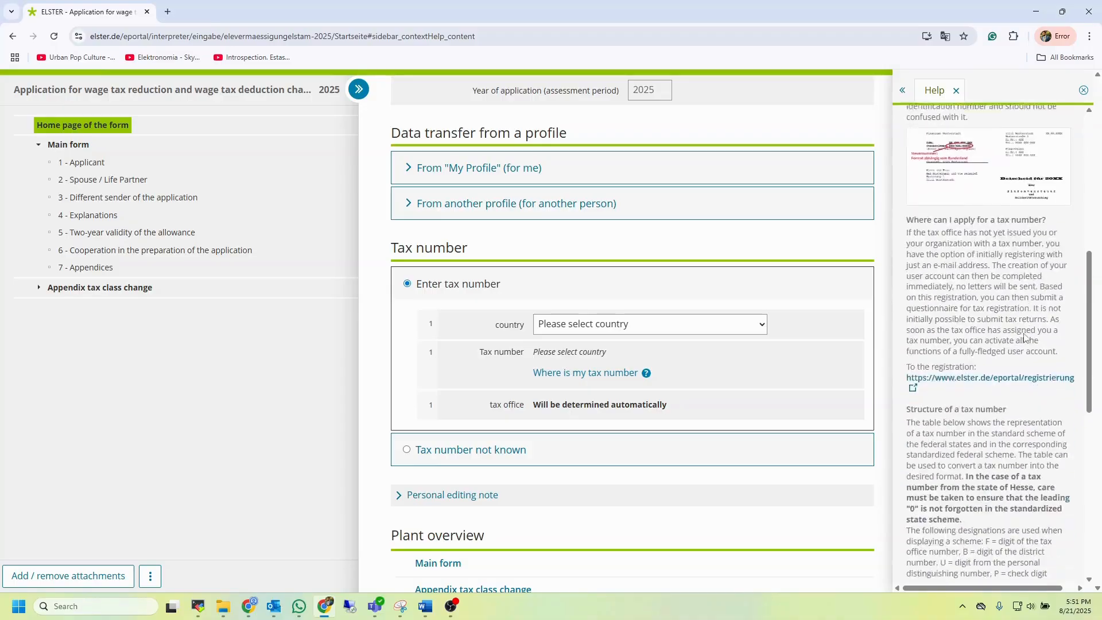
scroll(1025, 336, "up", 10)
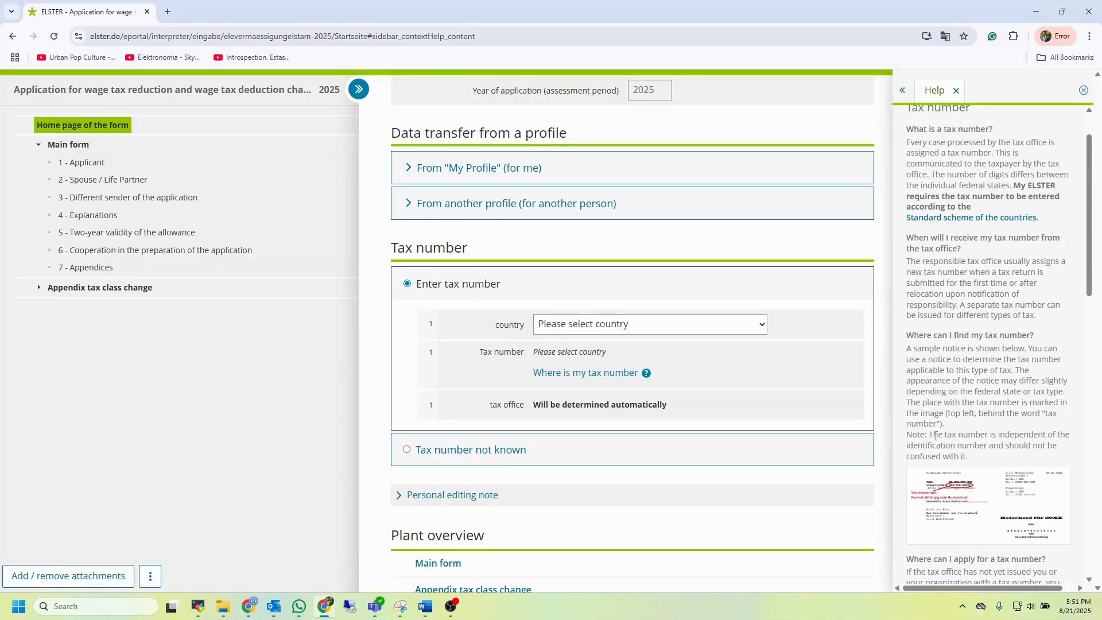
left_click_drag(931, 434, 976, 458)
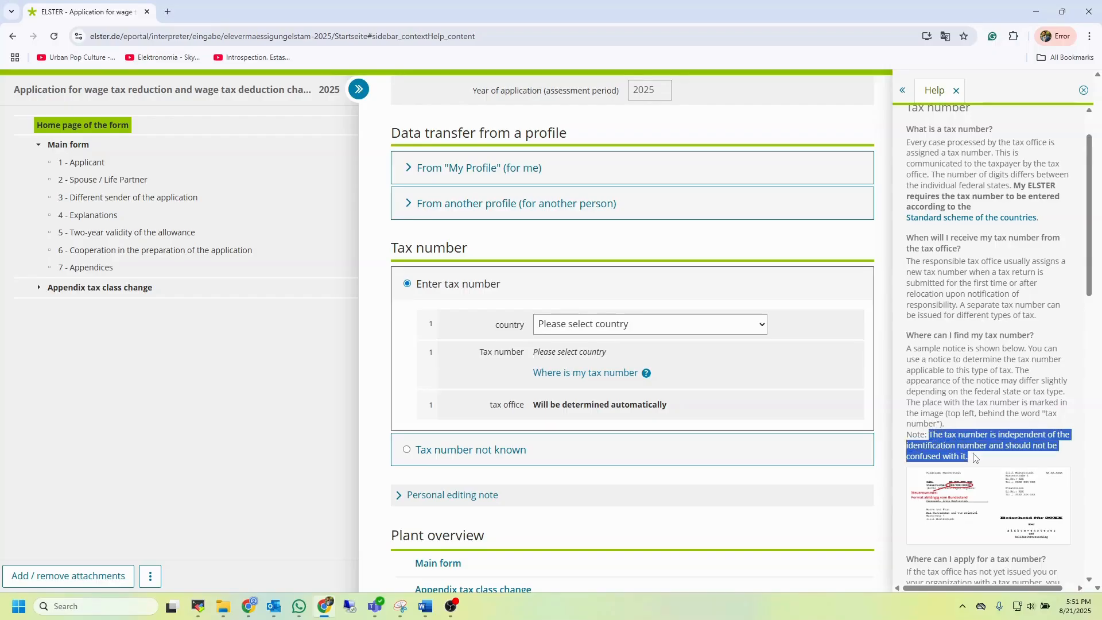
left_click(988, 462)
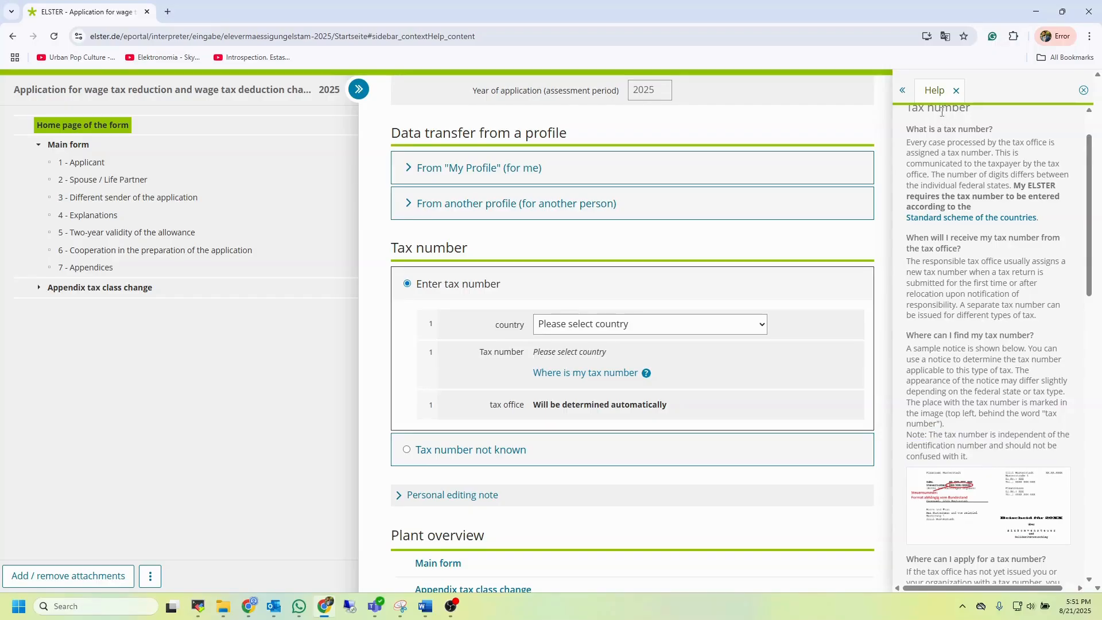
left_click(956, 90)
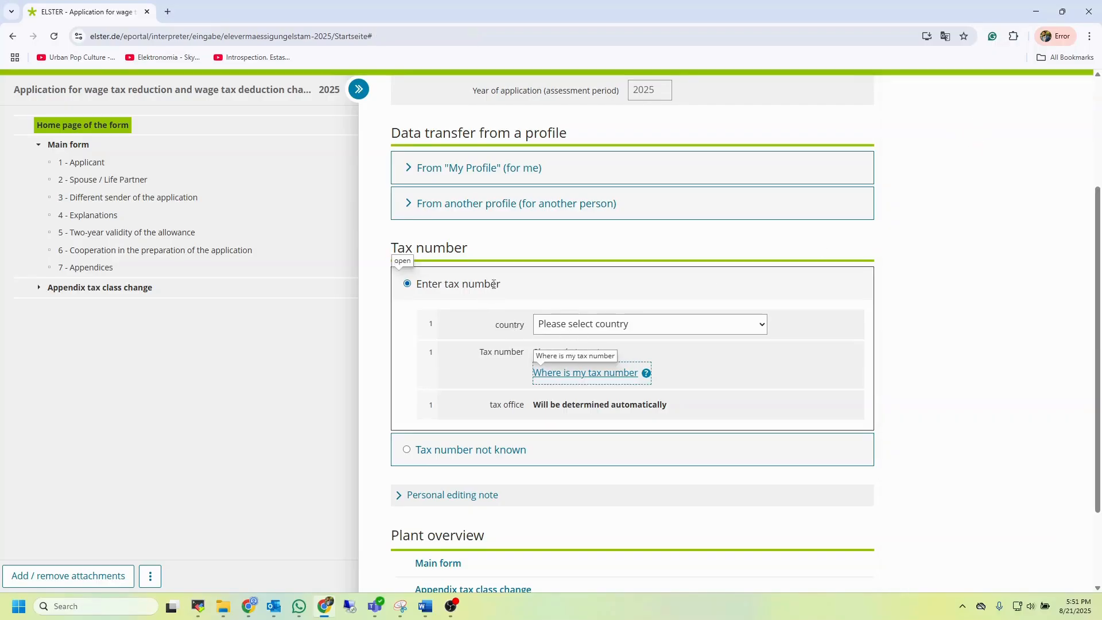
Choose Tax number not known and set the country to North Rhine-Westphalia
left_click(985, 346)
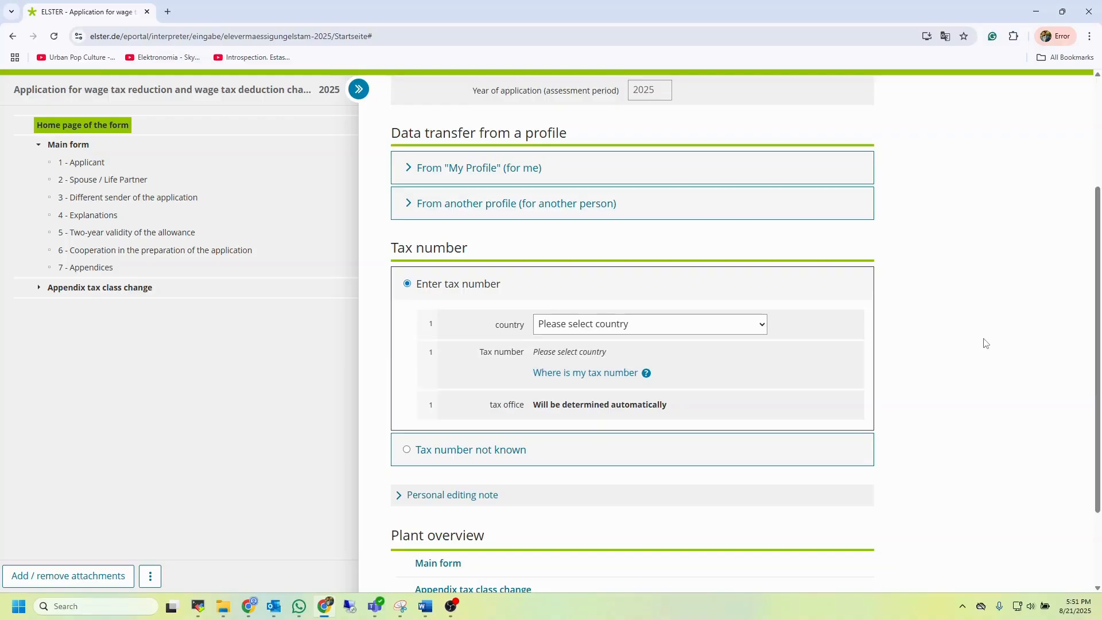
left_click(487, 459)
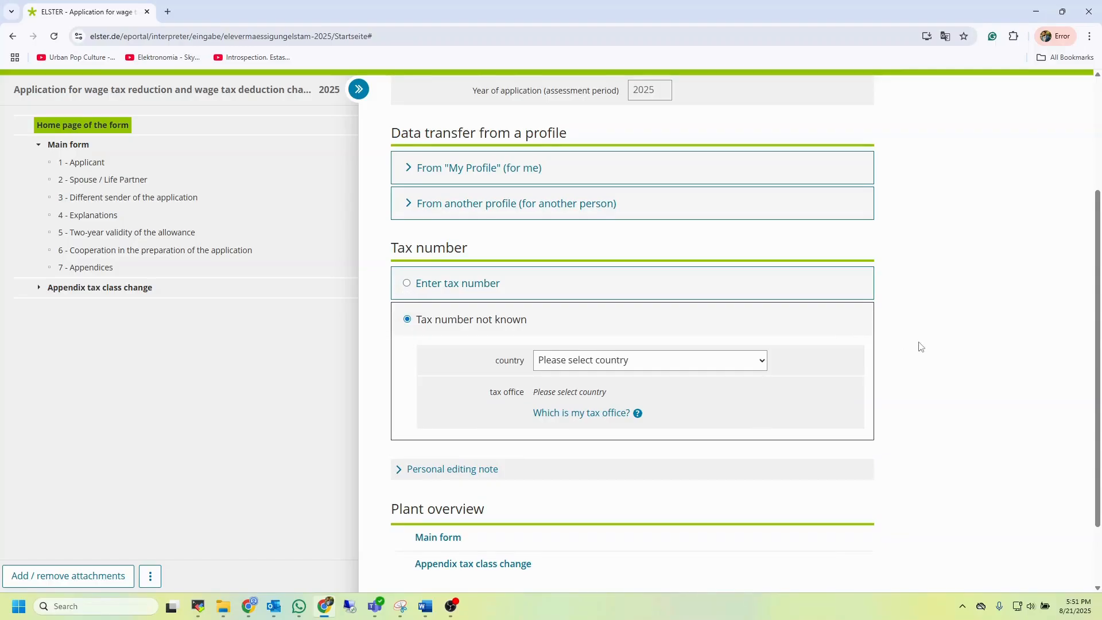
left_click(740, 363)
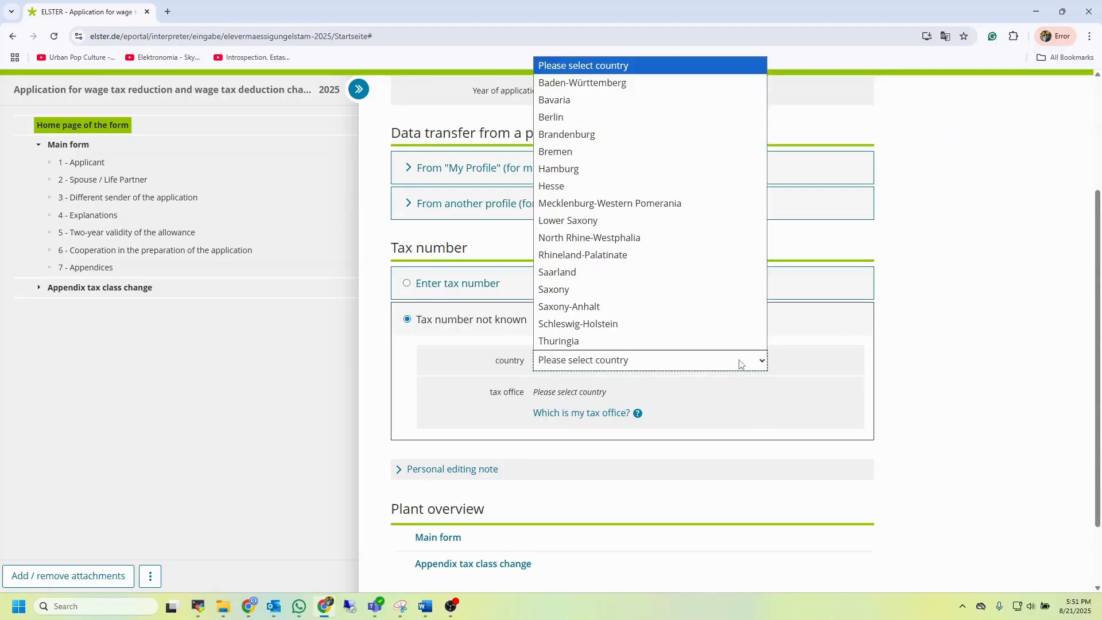
left_click(663, 237)
scroll(908, 326, "down", 1)
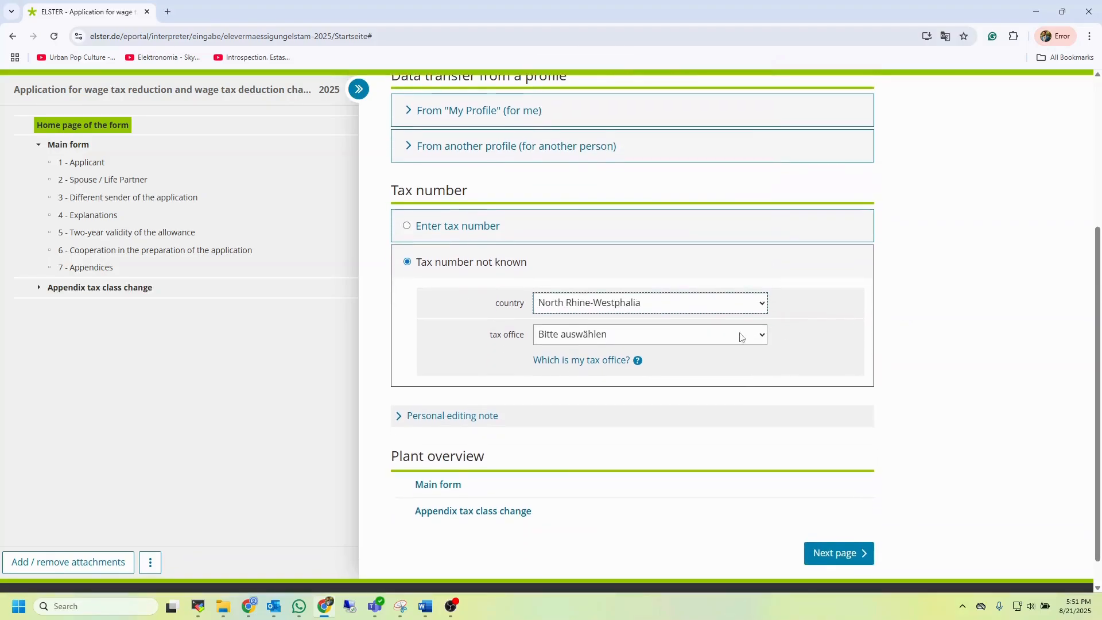
left_click(724, 339)
scroll(715, 239, "down", 10)
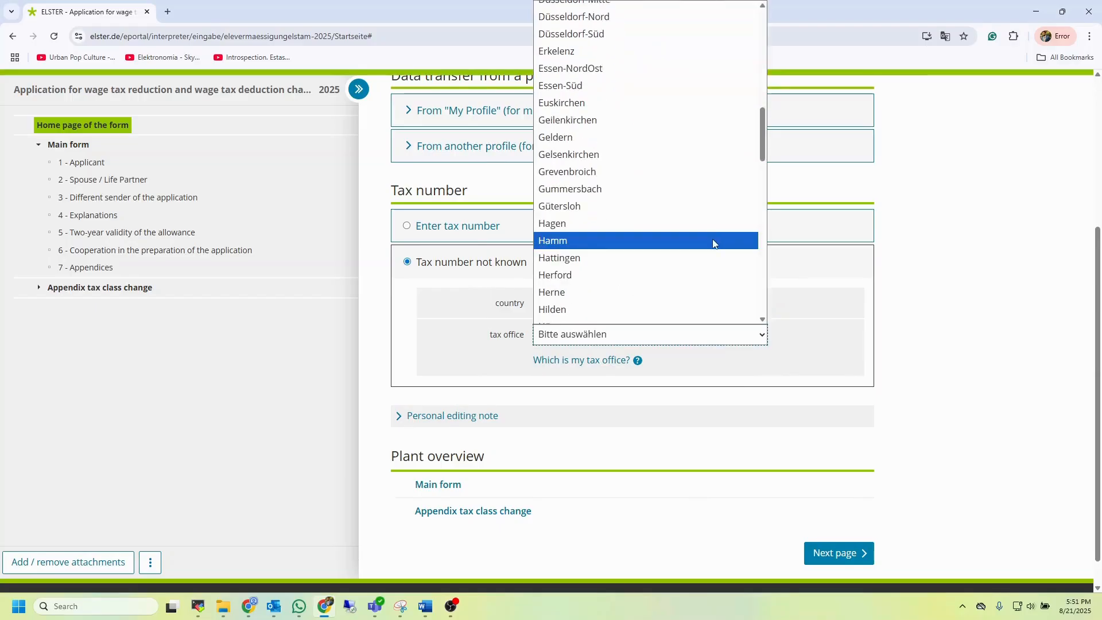
left_click(944, 372)
Open the Tax office search link from the tax office help, browse the page, and close its tab
left_click(614, 360)
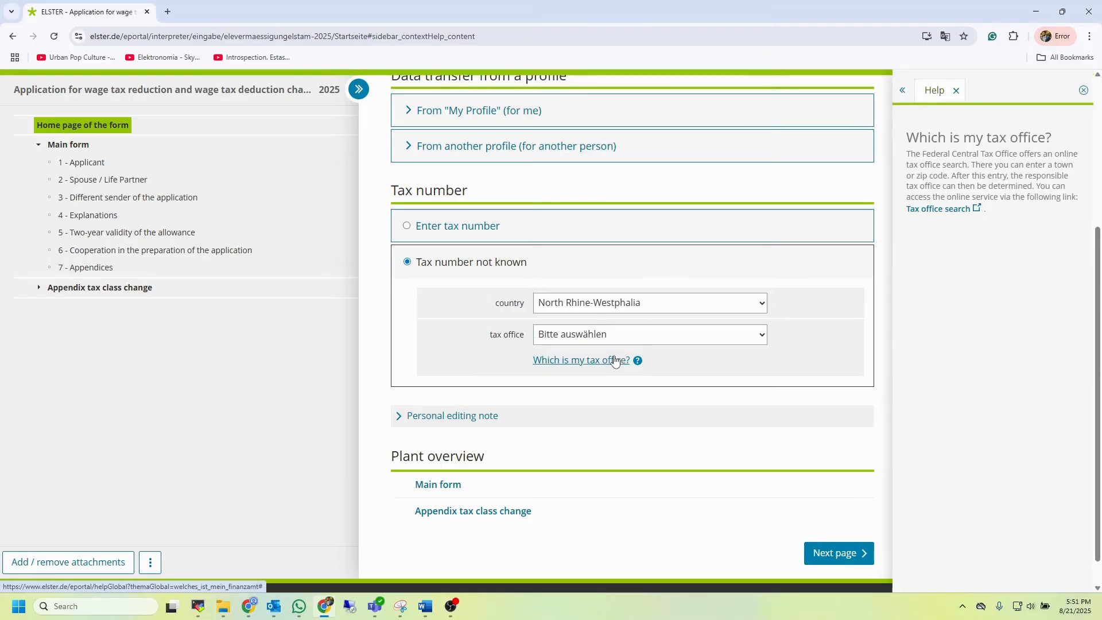
left_click(938, 209)
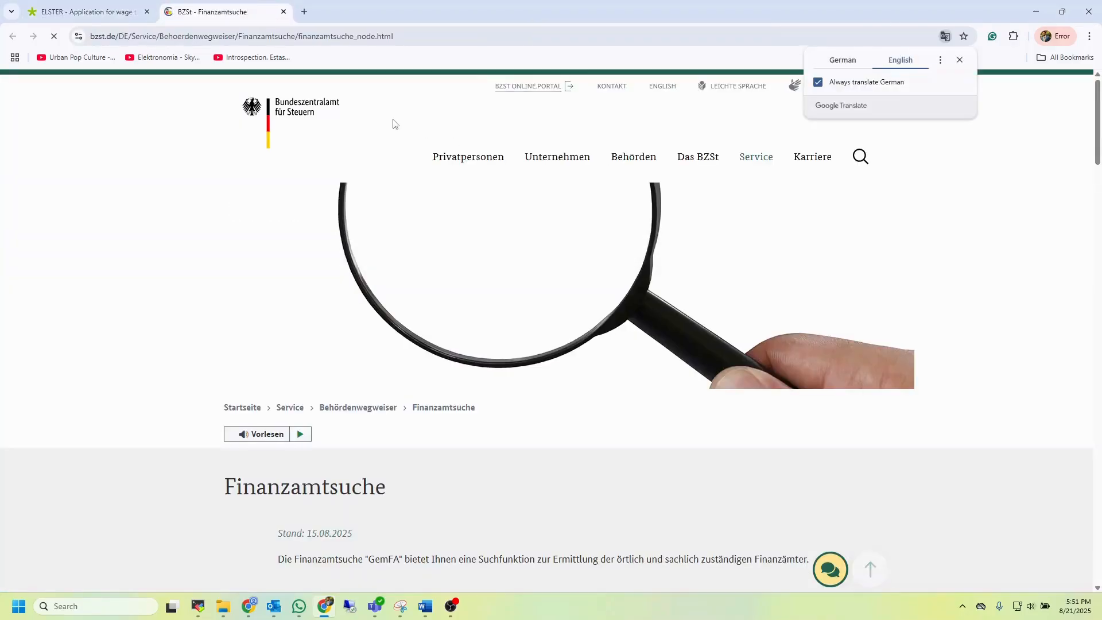
scroll(484, 437, "down", 7)
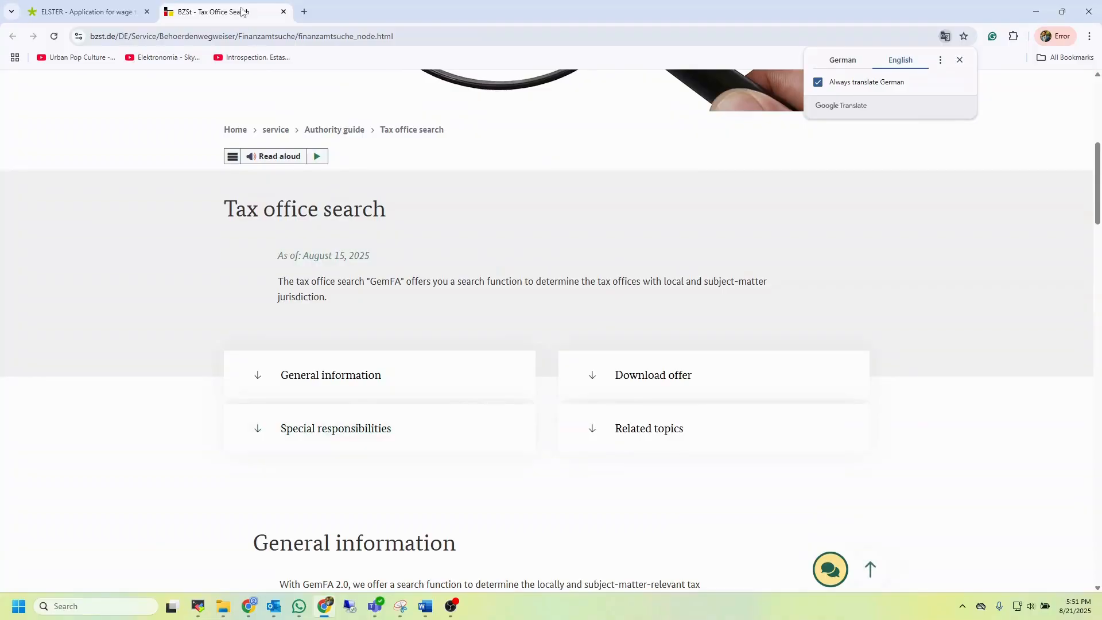
scroll(571, 416, "down", 12)
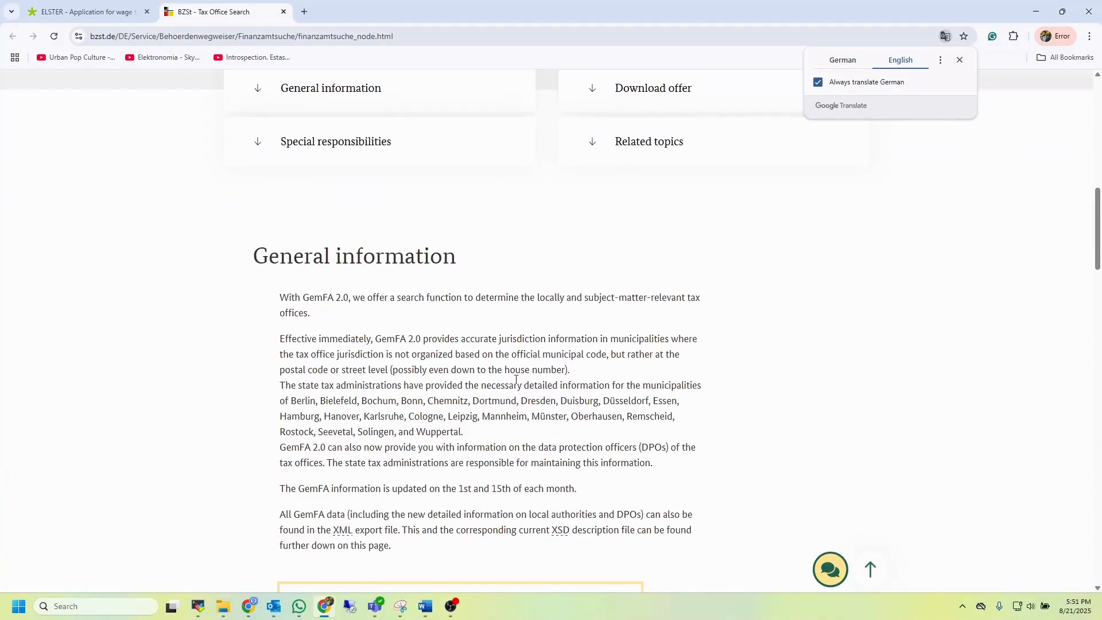
left_click(284, 10)
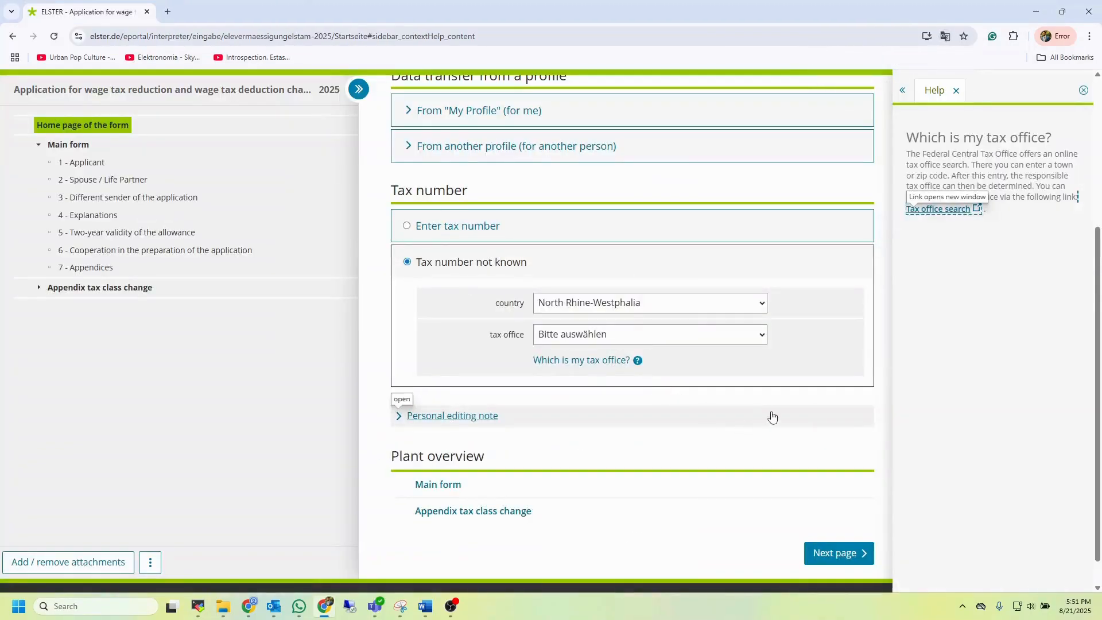
Set the tax office to Brühl and continue to the next page of the form
left_click(660, 344)
scroll(664, 308, "down", 20)
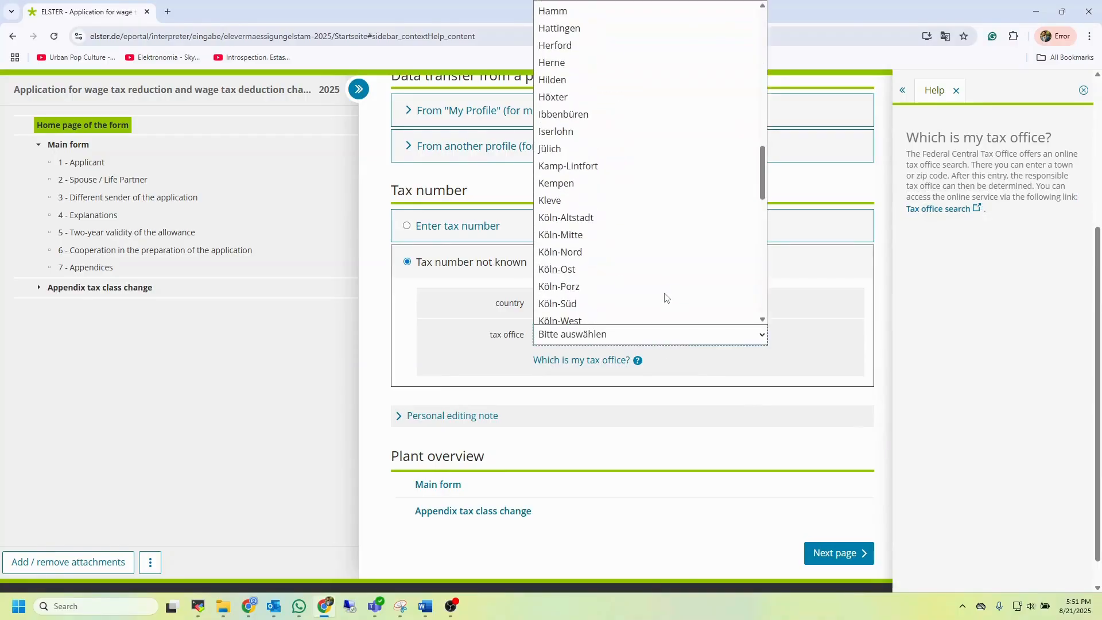
scroll(664, 297, "up", 20)
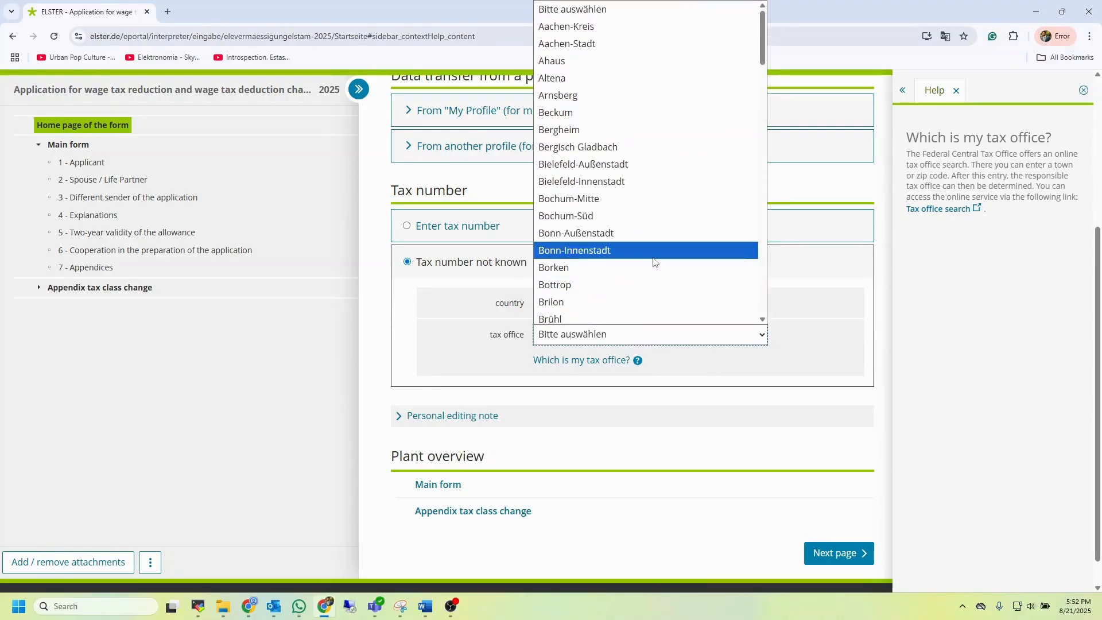
left_click(610, 256)
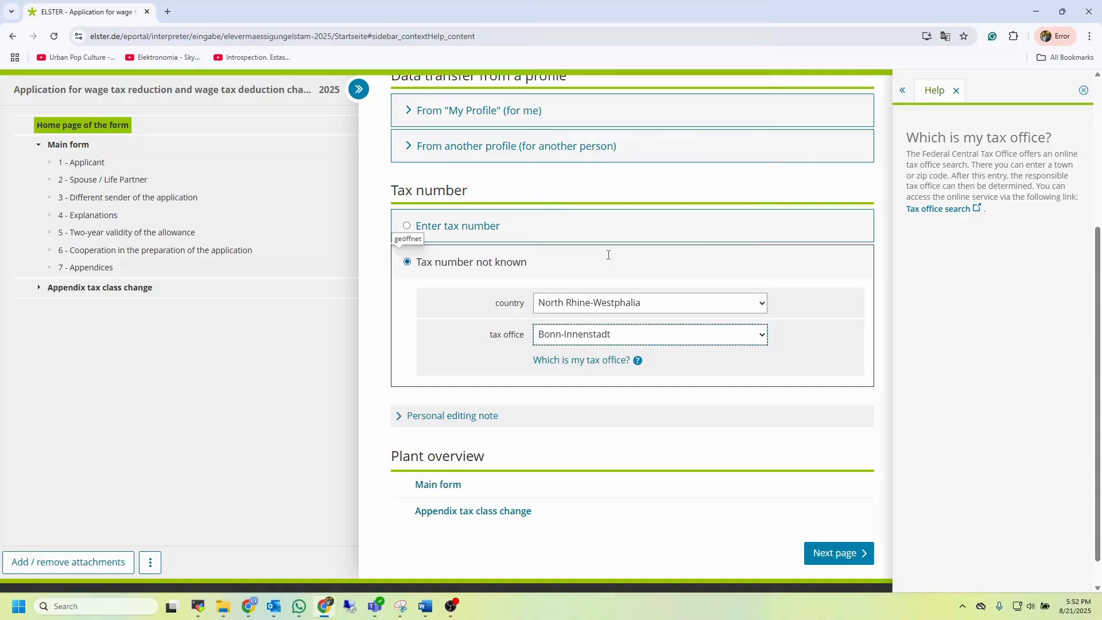
left_click(733, 335)
left_click(709, 318)
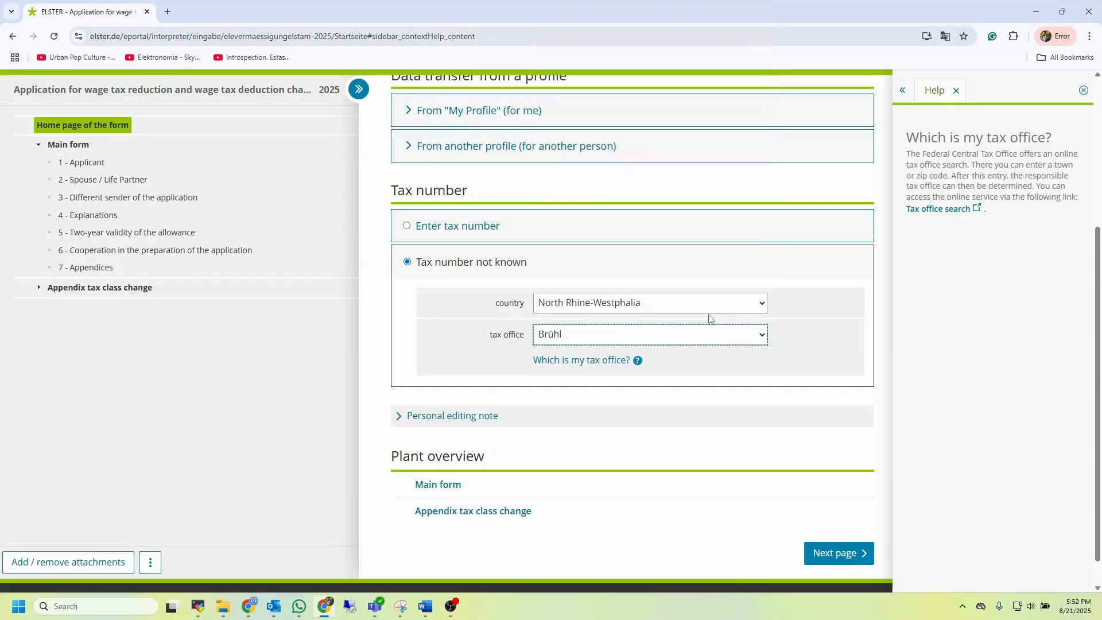
left_click(843, 552)
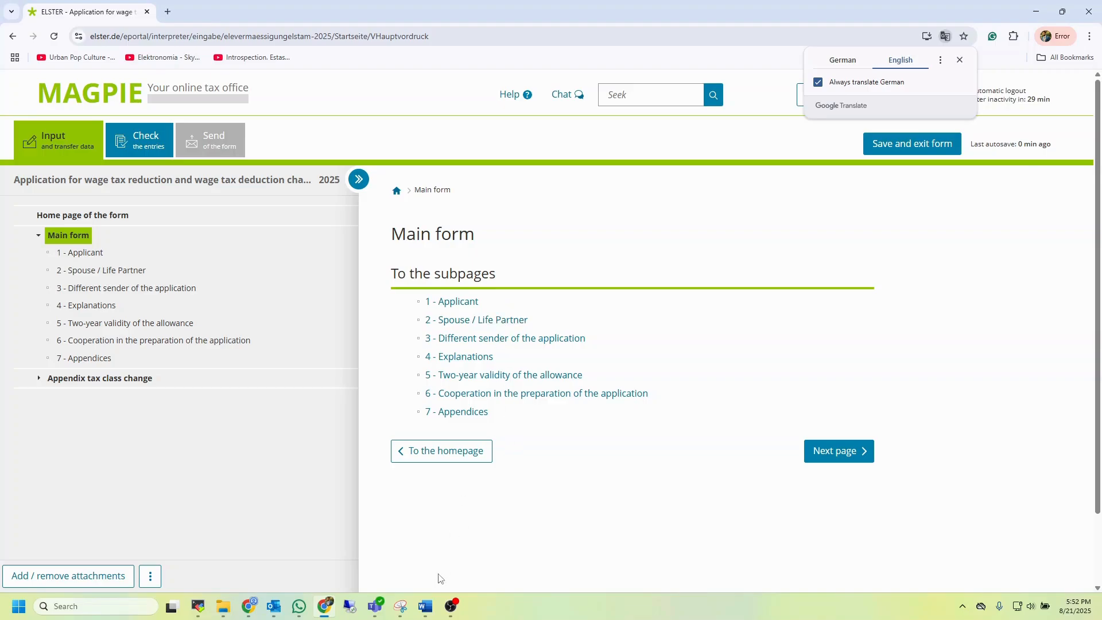
Glance through the open Word document, then minimize it to return to the browser
left_click(425, 606)
scroll(555, 434, "down", 3)
scroll(555, 434, "up", 10)
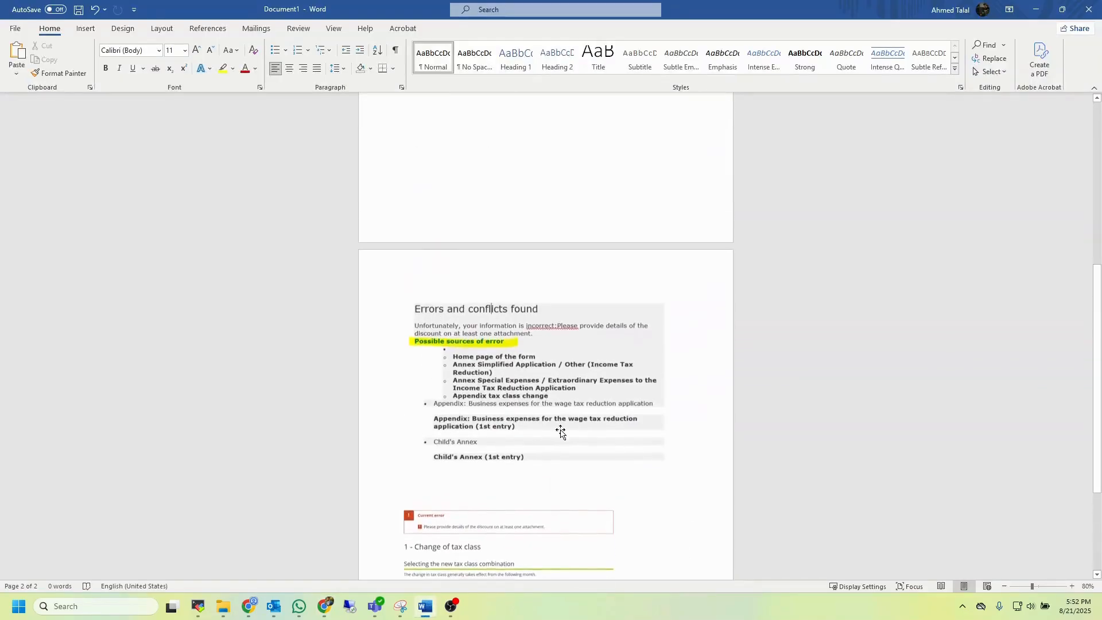
left_click(1036, 10)
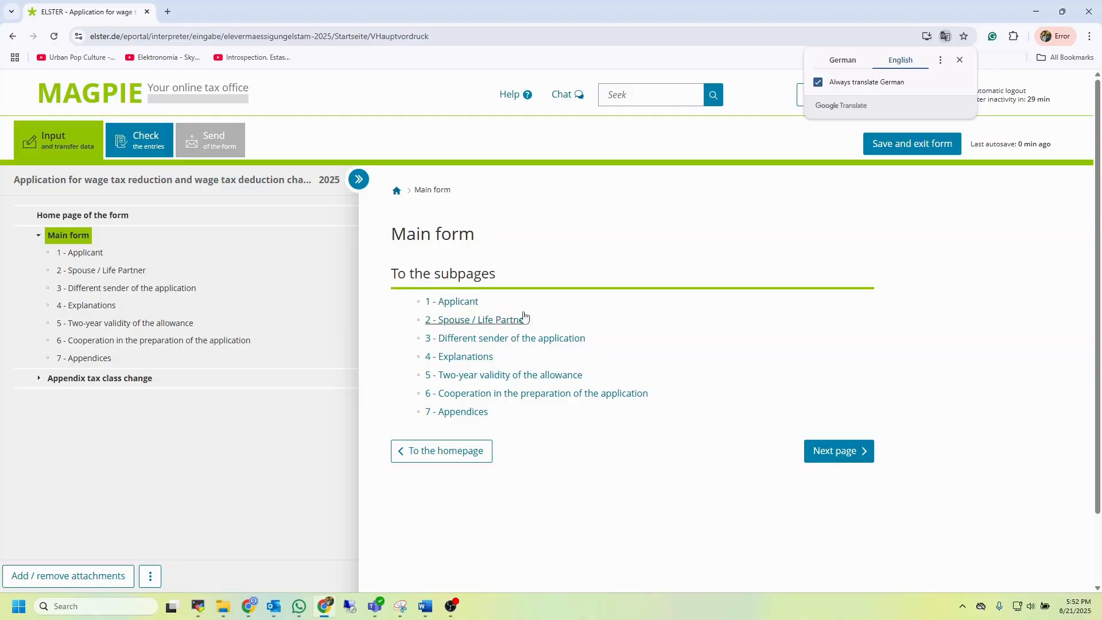
Open the Applicant page, browse its address, phone and marital status fields, and return to the main form
left_click(460, 302)
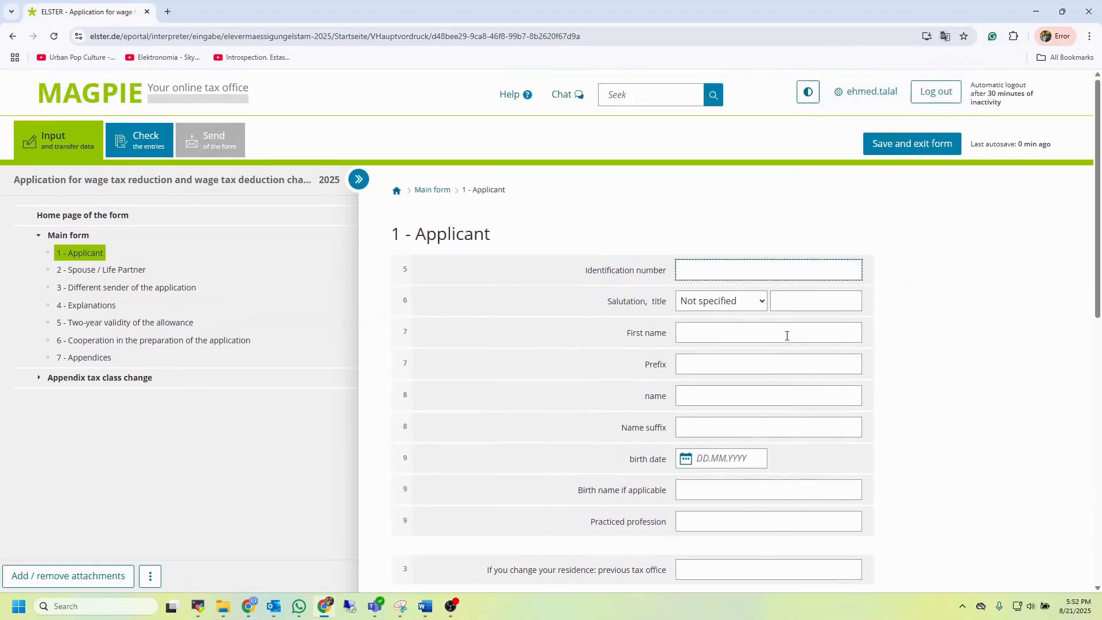
scroll(787, 336, "down", 8)
scroll(614, 326, "down", 2)
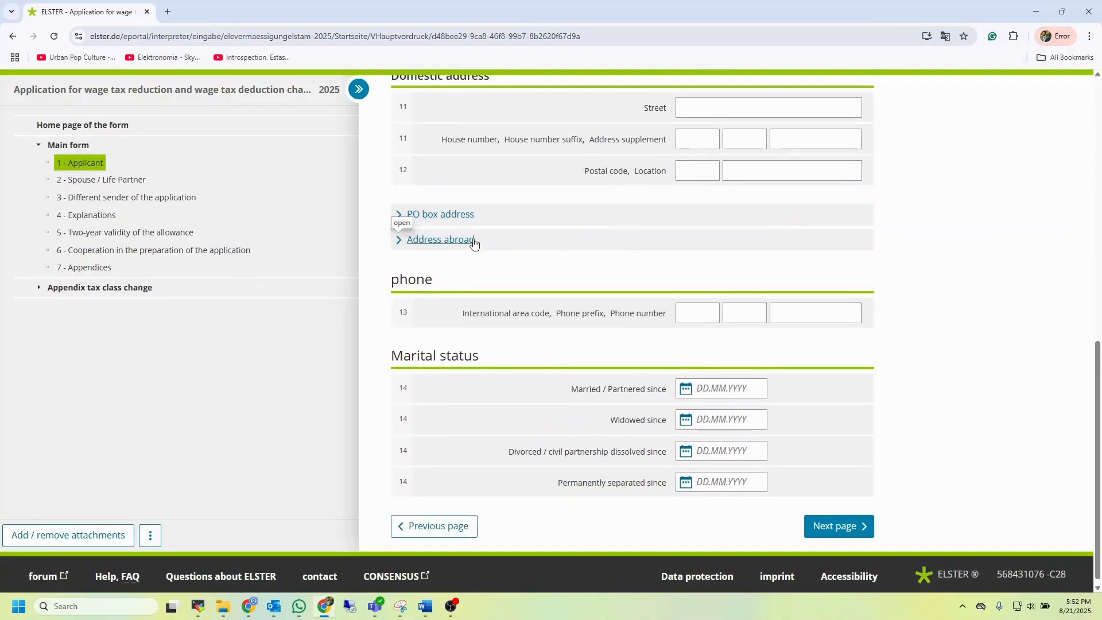
scroll(467, 242, "up", 2)
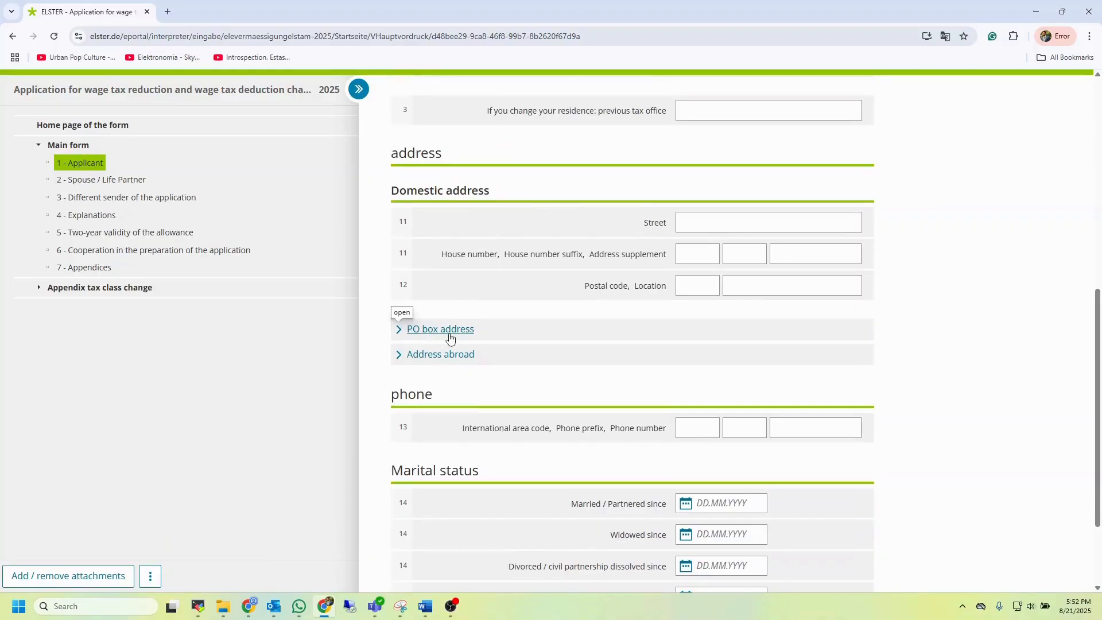
scroll(537, 405, "down", 2)
scroll(539, 405, "down", 1)
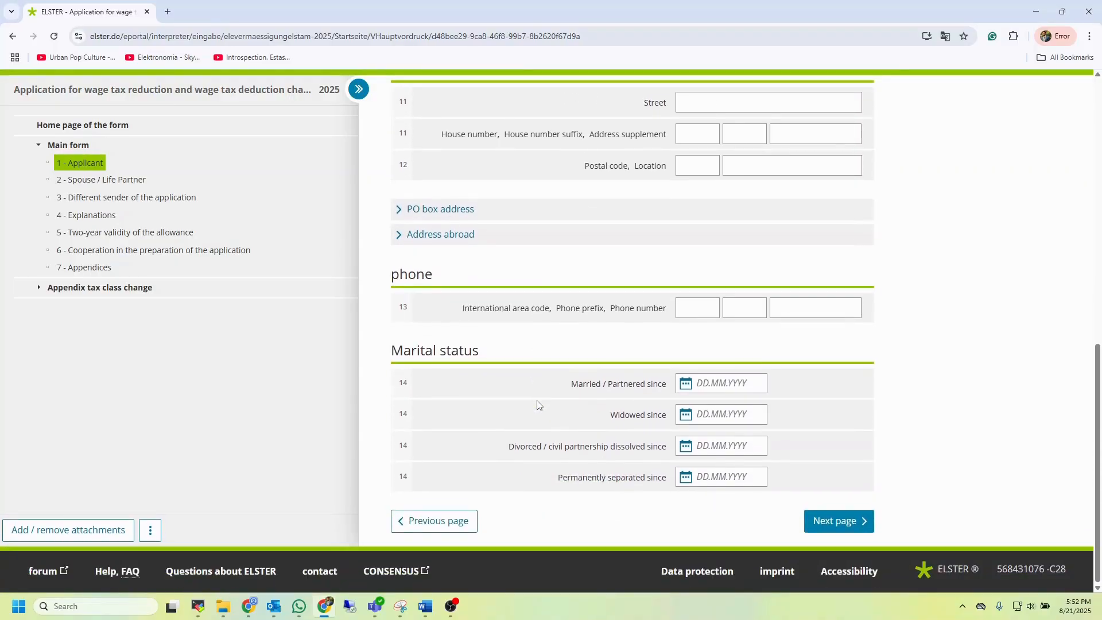
left_click(453, 520)
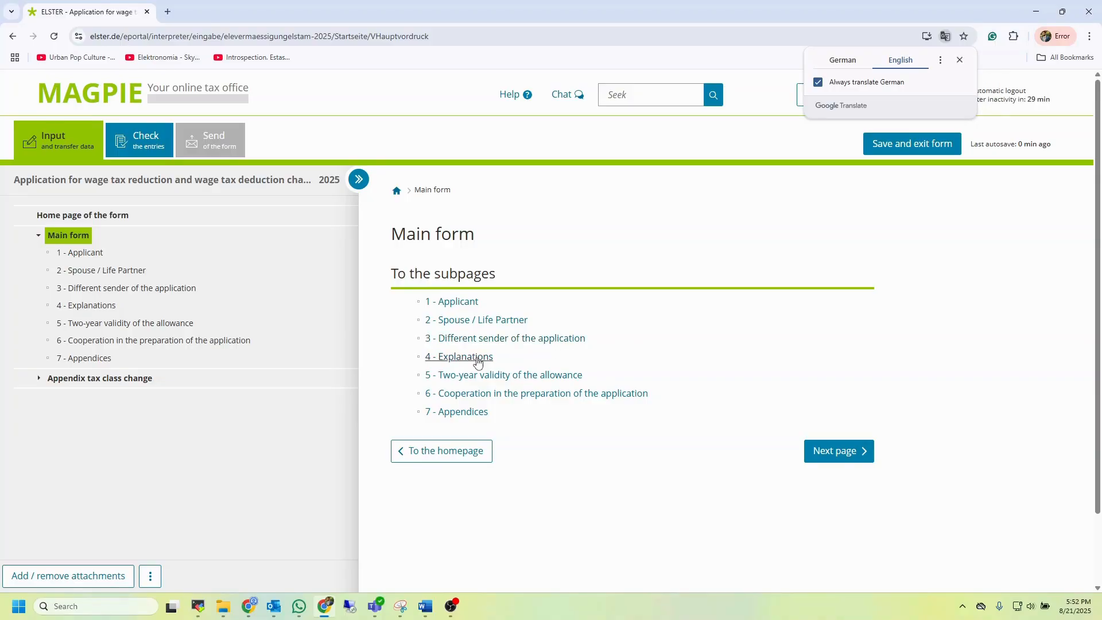
Open the Two-year validity of the allowance page, step back through the previous pages, and return to the main form
left_click(511, 376)
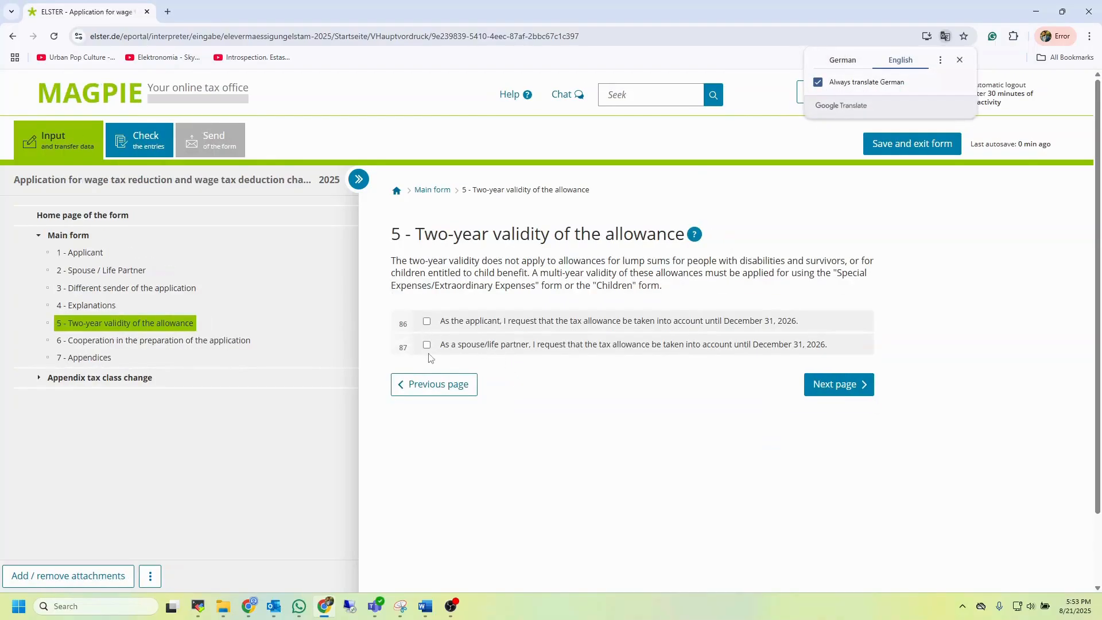
left_click(450, 386)
left_click(458, 512)
left_click(432, 189)
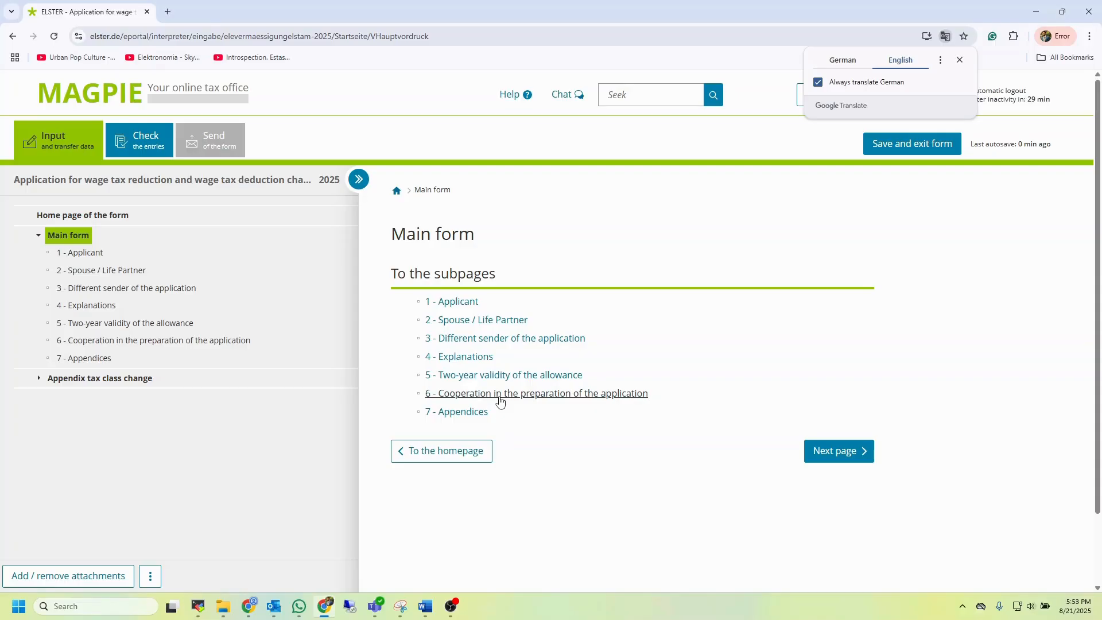
Open the Appendices page and read its attachment upload instructions
left_click(485, 413)
scroll(659, 407, "down", 5)
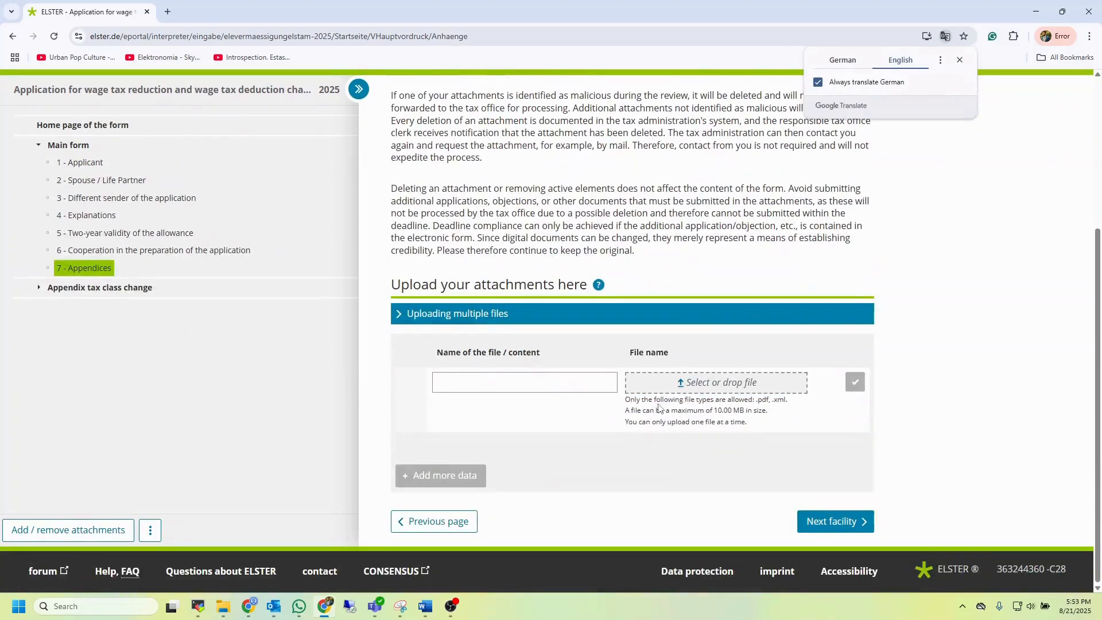
scroll(658, 408, "up", 2)
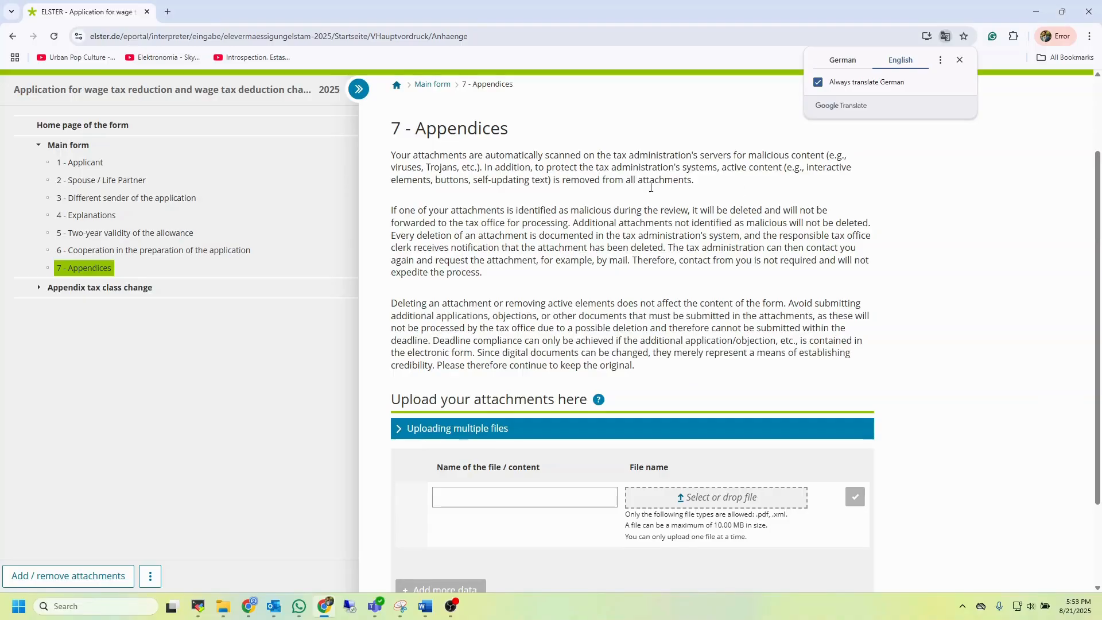
scroll(651, 182, "down", 2)
scroll(516, 401, "up", 4)
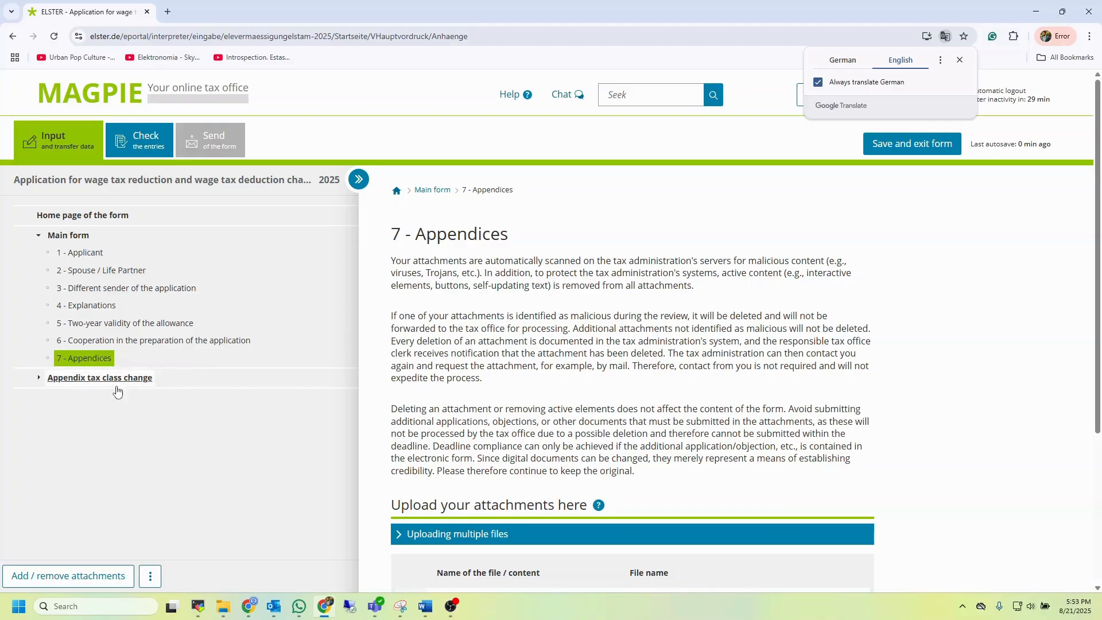
Expand the tax class change appendix in the form outline and open the page translation options
left_click(40, 379)
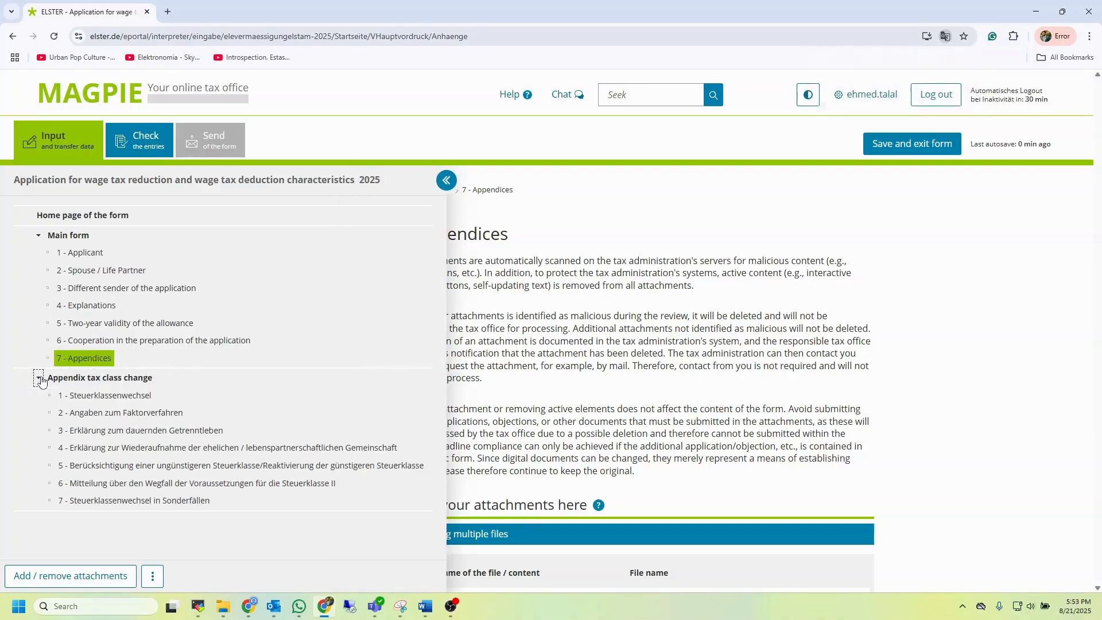
right_click(311, 311)
left_click(374, 518)
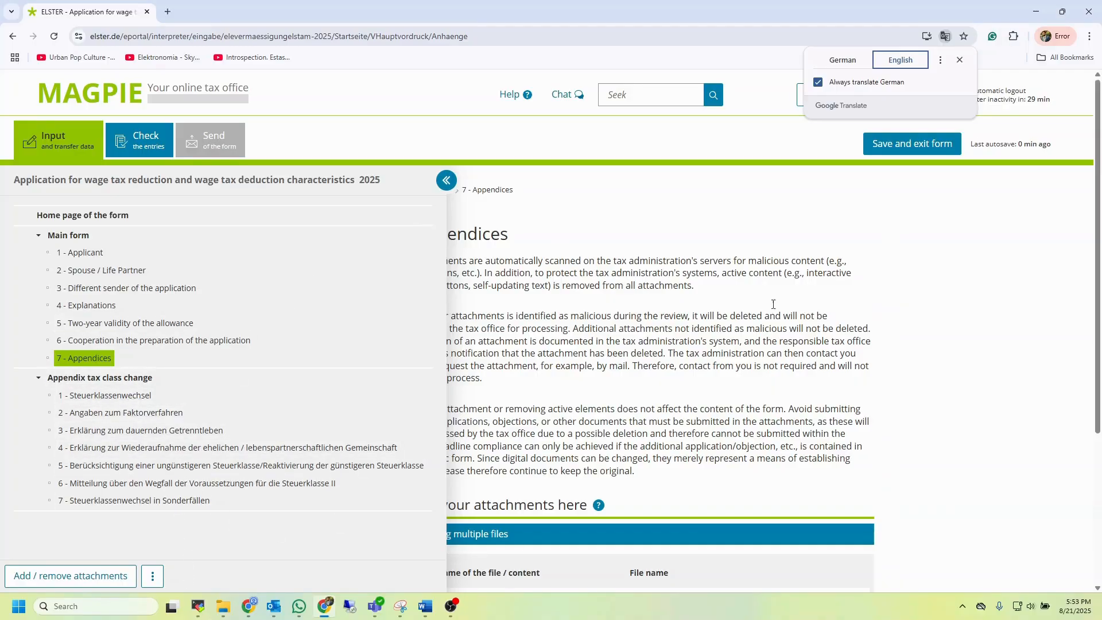
left_click(940, 60)
left_click(940, 59)
left_click(940, 60)
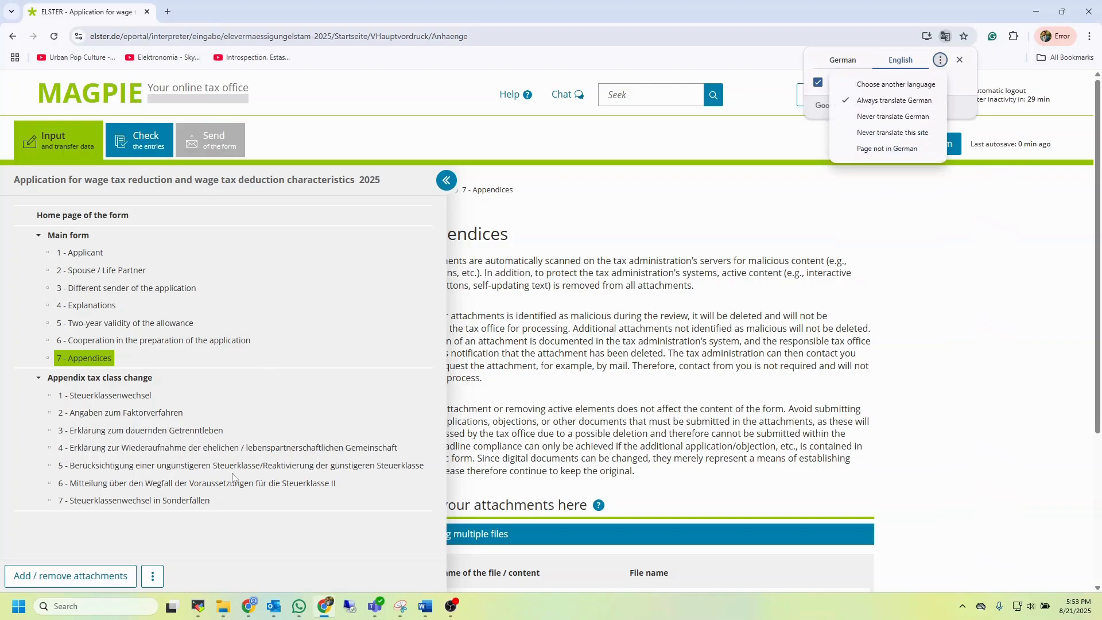
Copy the appendix's German subpage titles, translate them German to English in a new Google tab, and switch back
left_click_drag(224, 513, 65, 396)
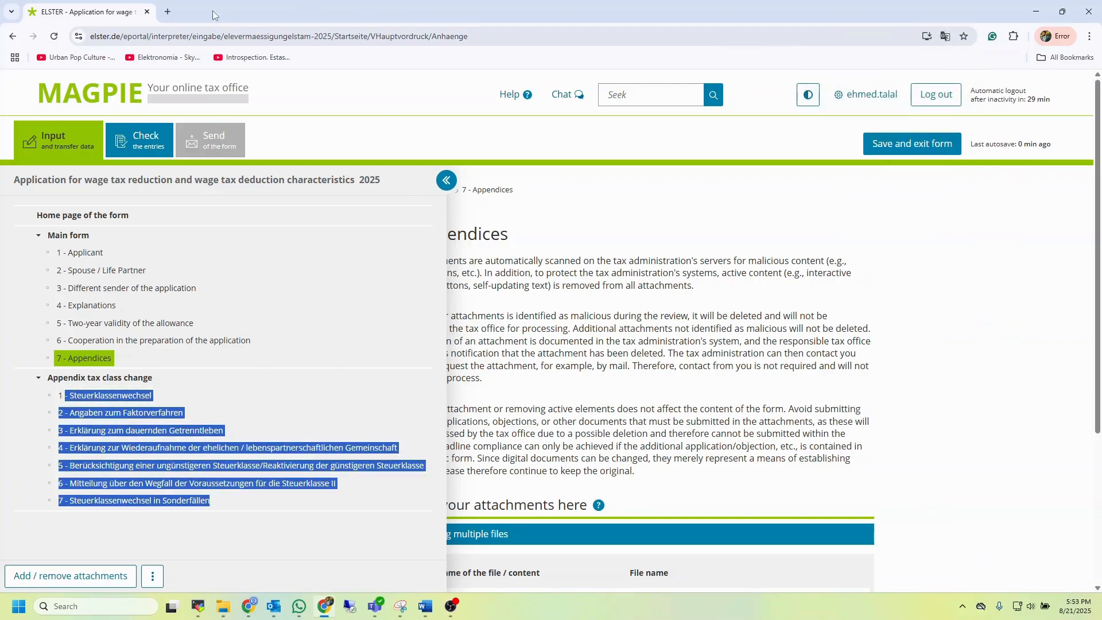
left_click(168, 11)
type("german")
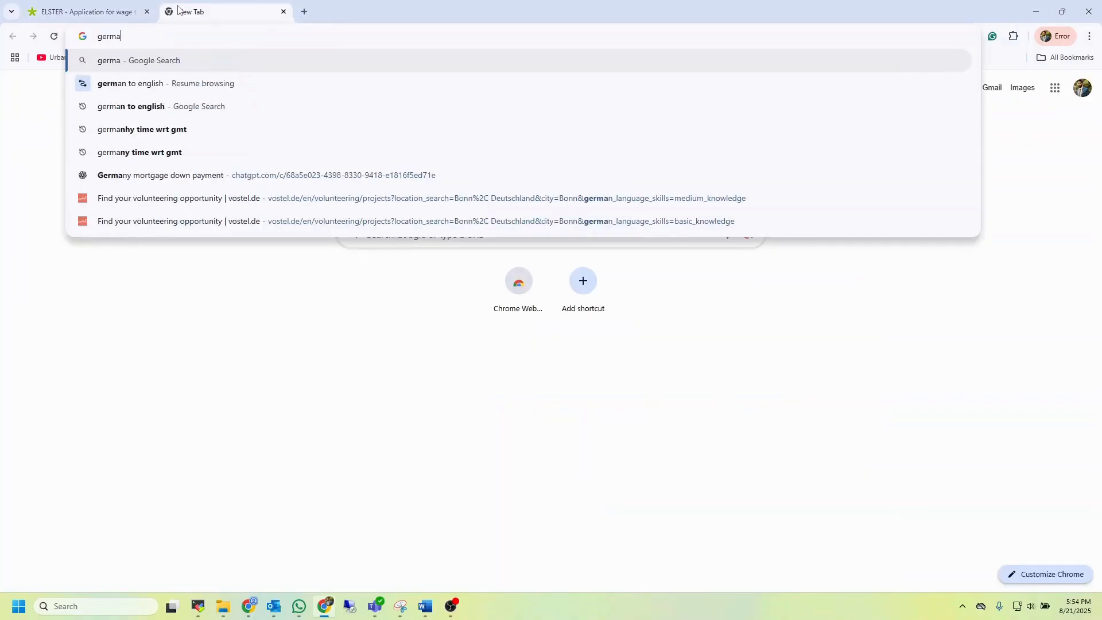
key("Down")
key("Return")
left_click(209, 205)
key("ctrl+v")
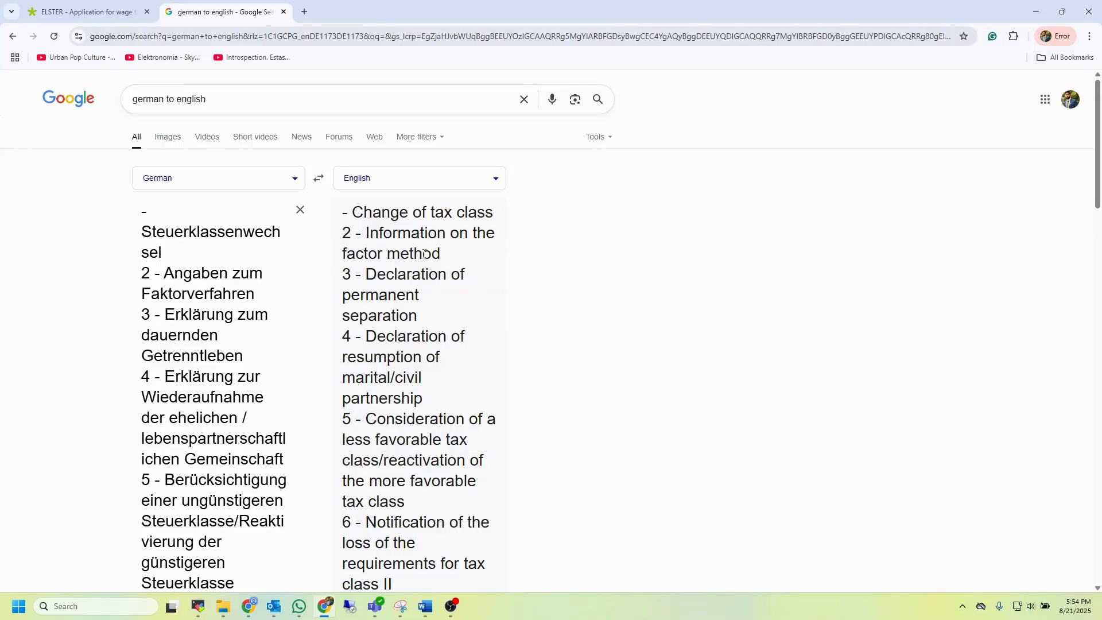
left_click(34, 10)
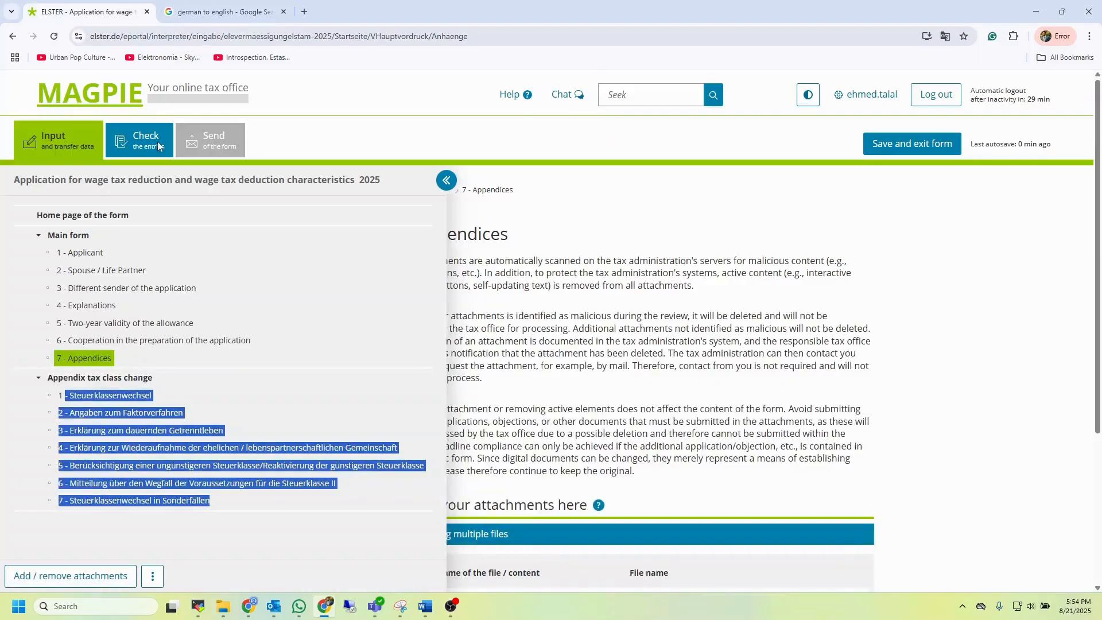
Open Change of tax class, choose III / V (Applicant / spouse, life partner), and tick retroactive change from the marriage month
left_click(306, 354)
left_click(137, 396)
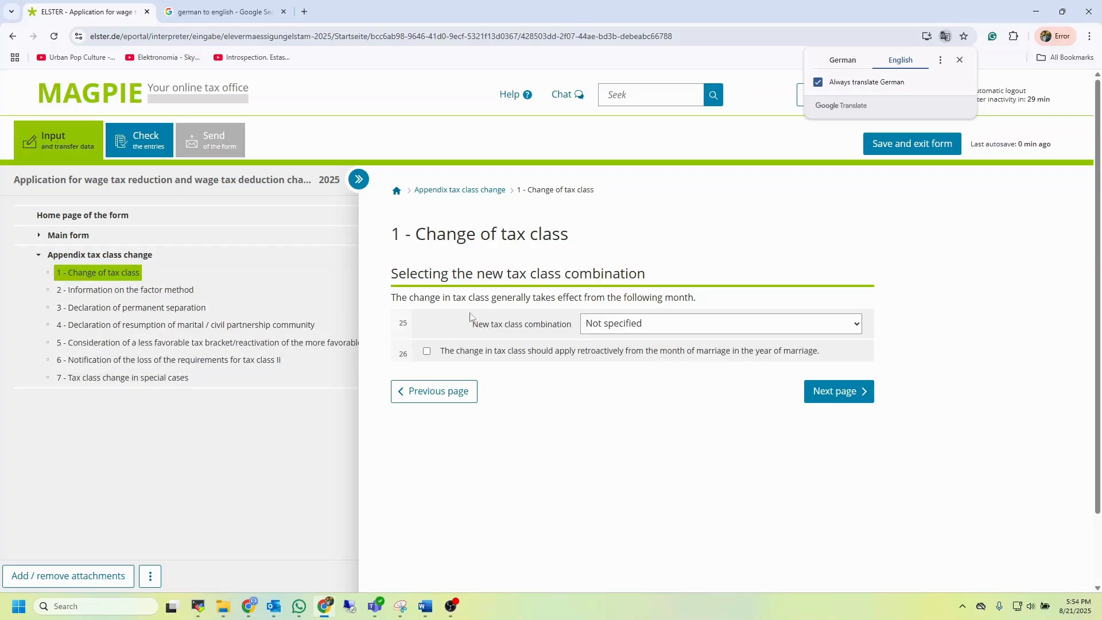
left_click(660, 326)
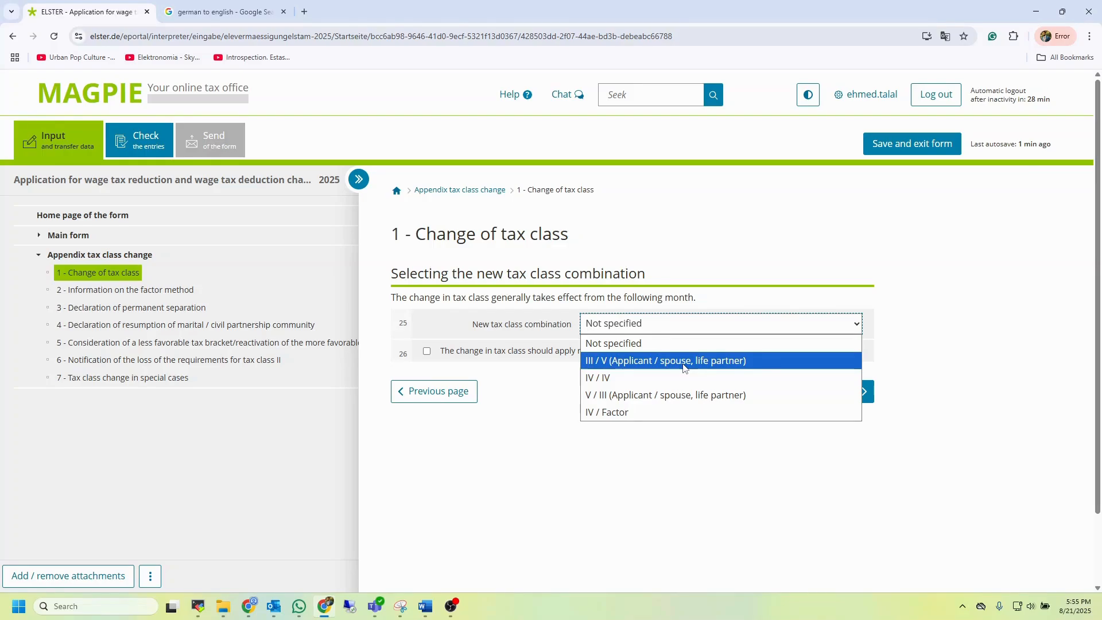
left_click(969, 346)
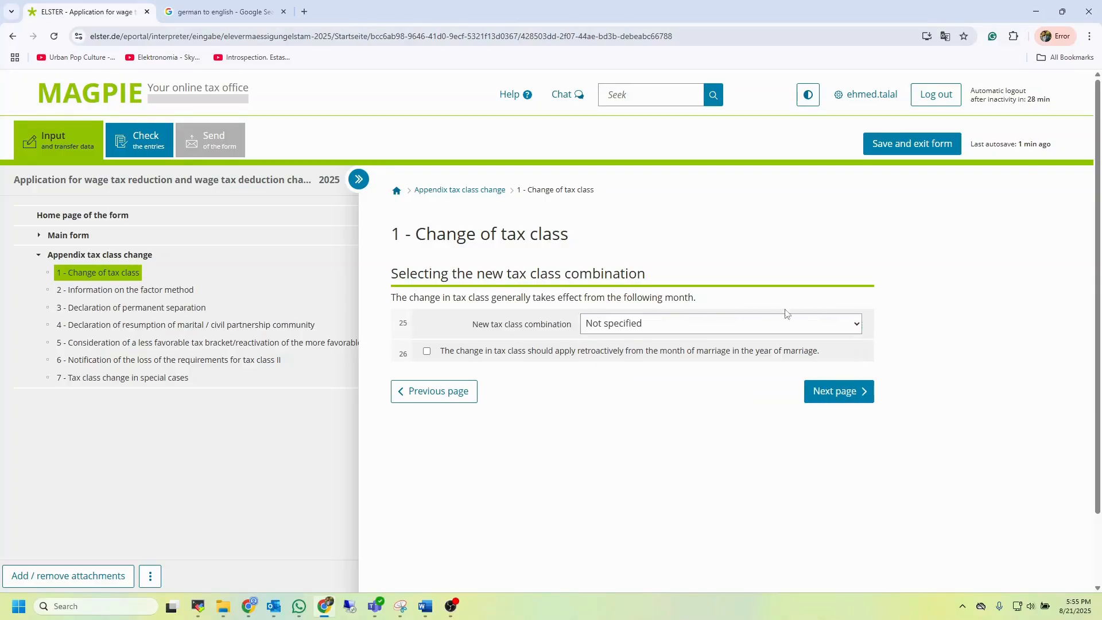
left_click(658, 326)
left_click(647, 361)
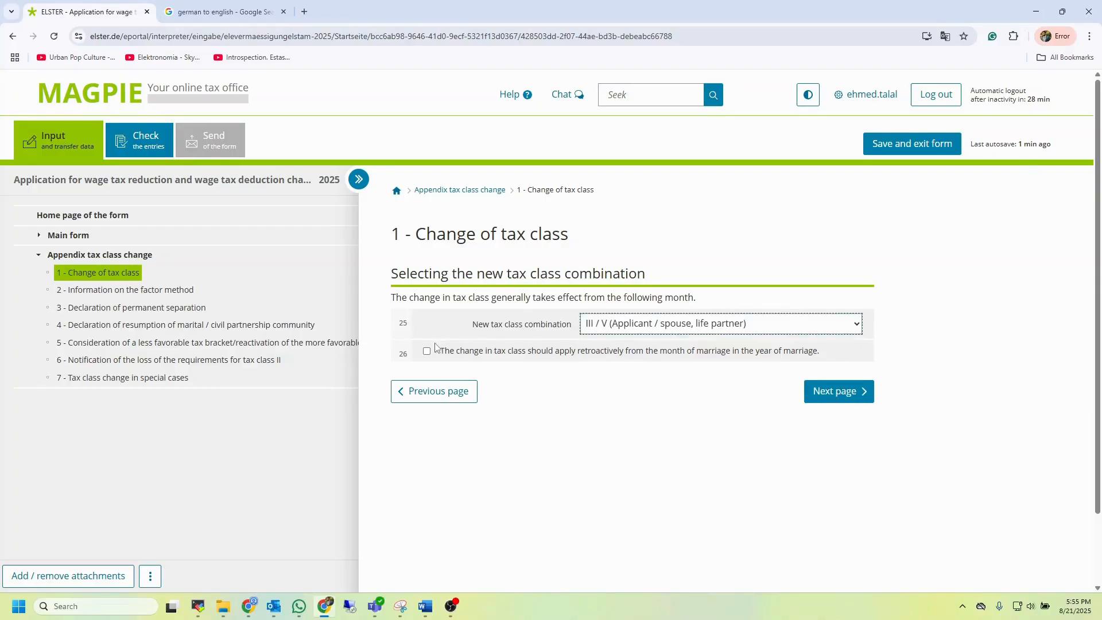
left_click(427, 354)
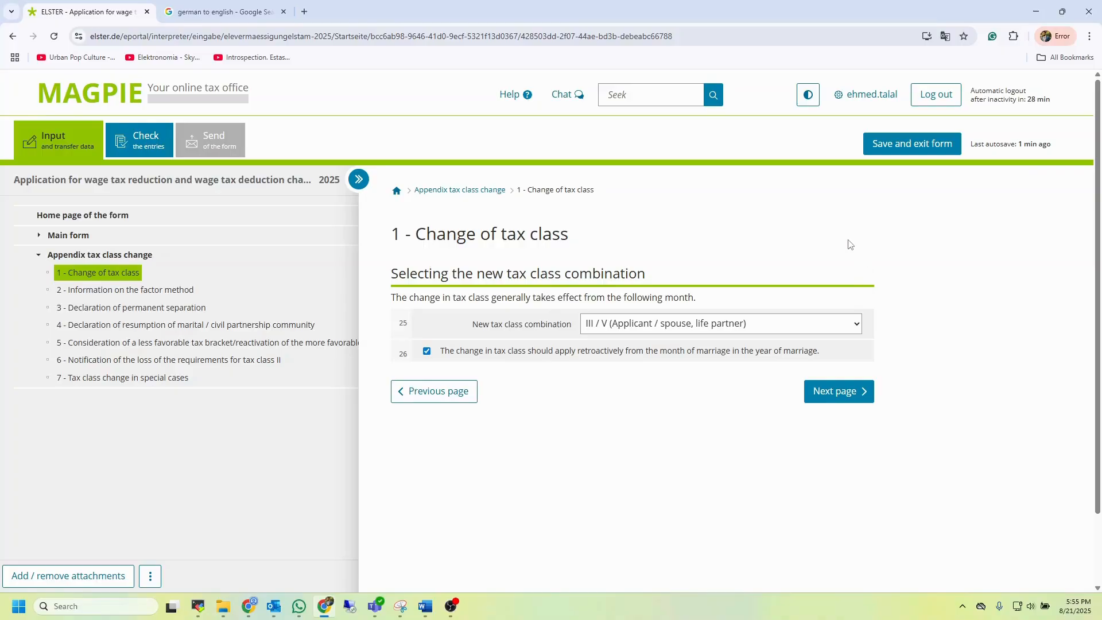
Open the save-and-exit notice and go back to the form without saving
left_click(930, 146)
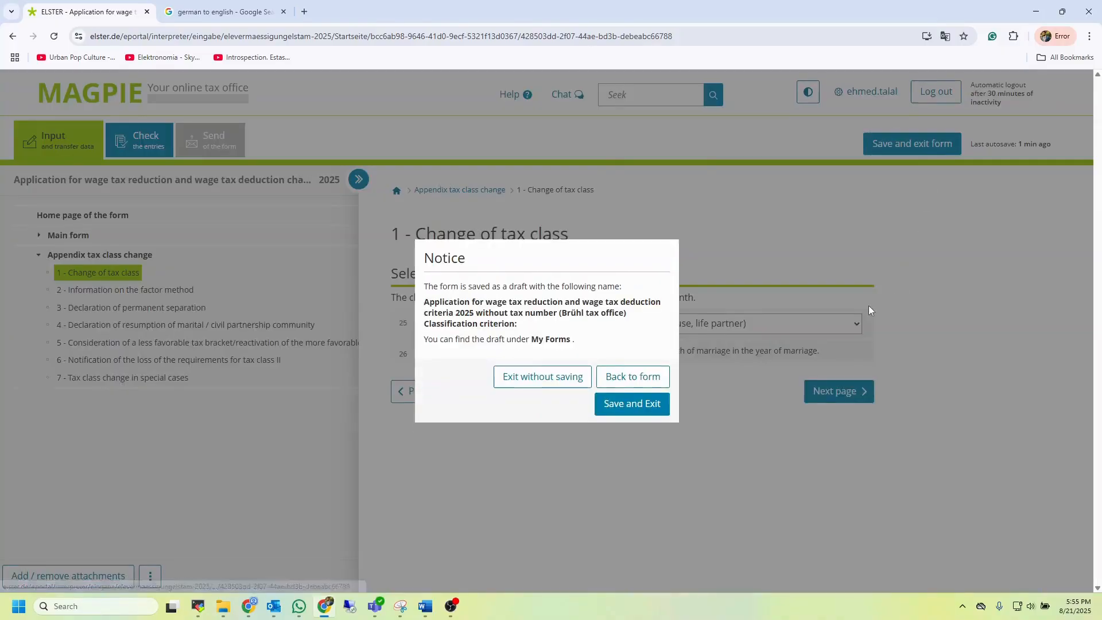
left_click(634, 378)
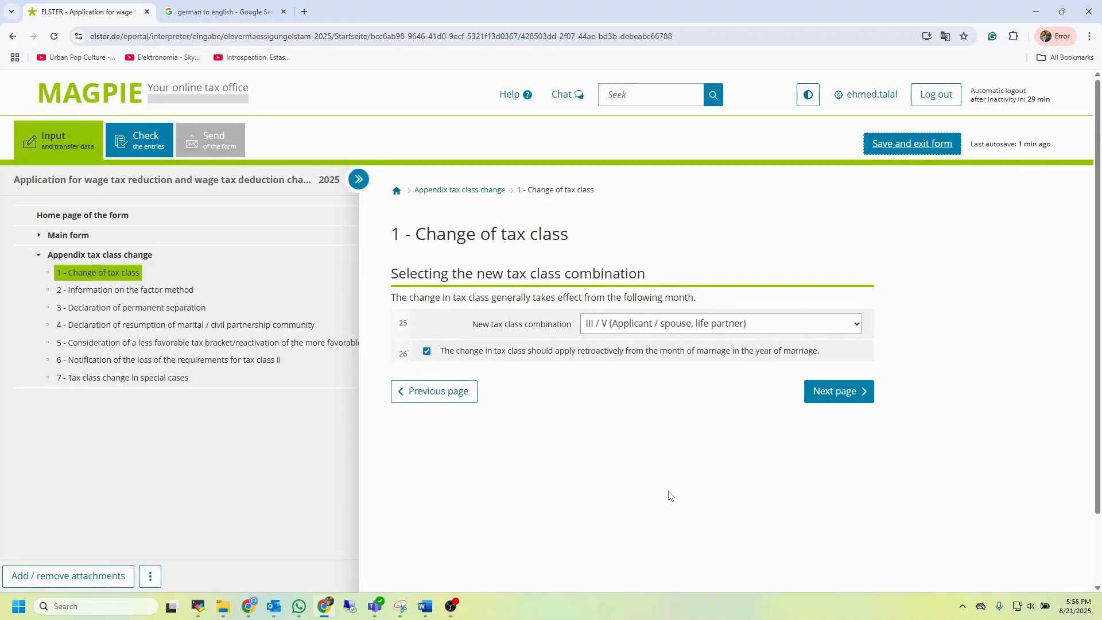
Advance past the factor method page to the Declaration of permanent separation page and scroll through it
left_click(837, 395)
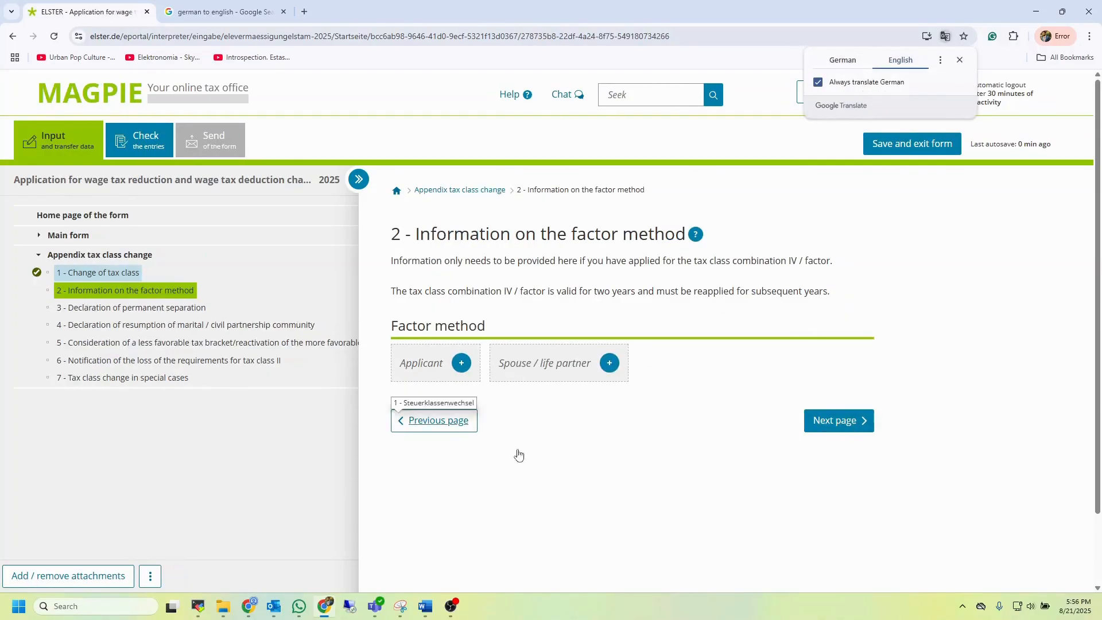
left_click(839, 421)
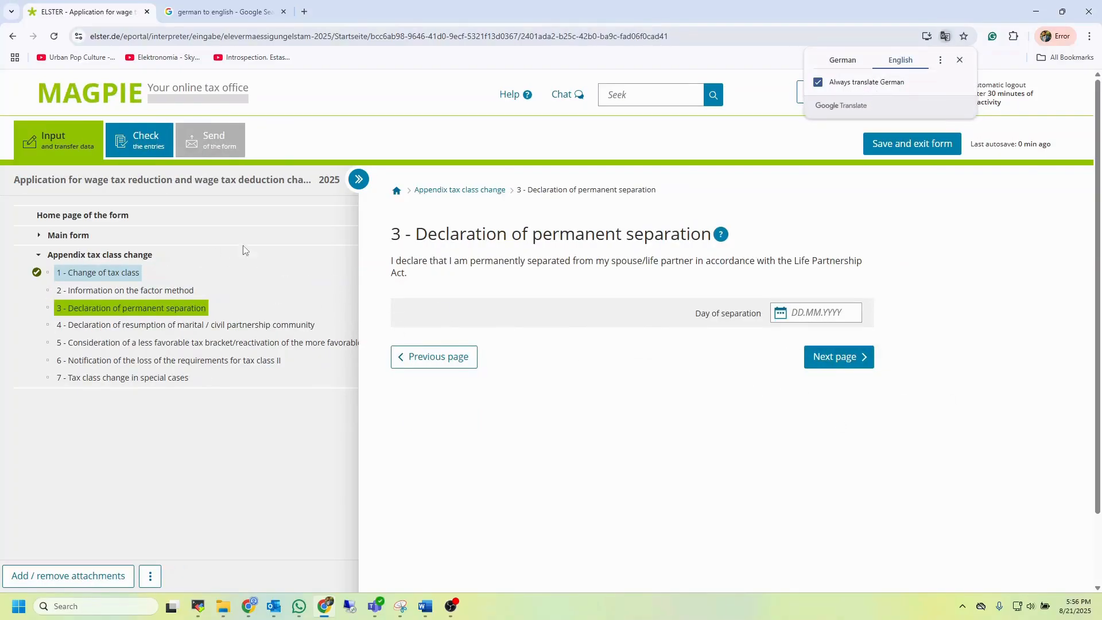
scroll(1045, 415, "down", 1)
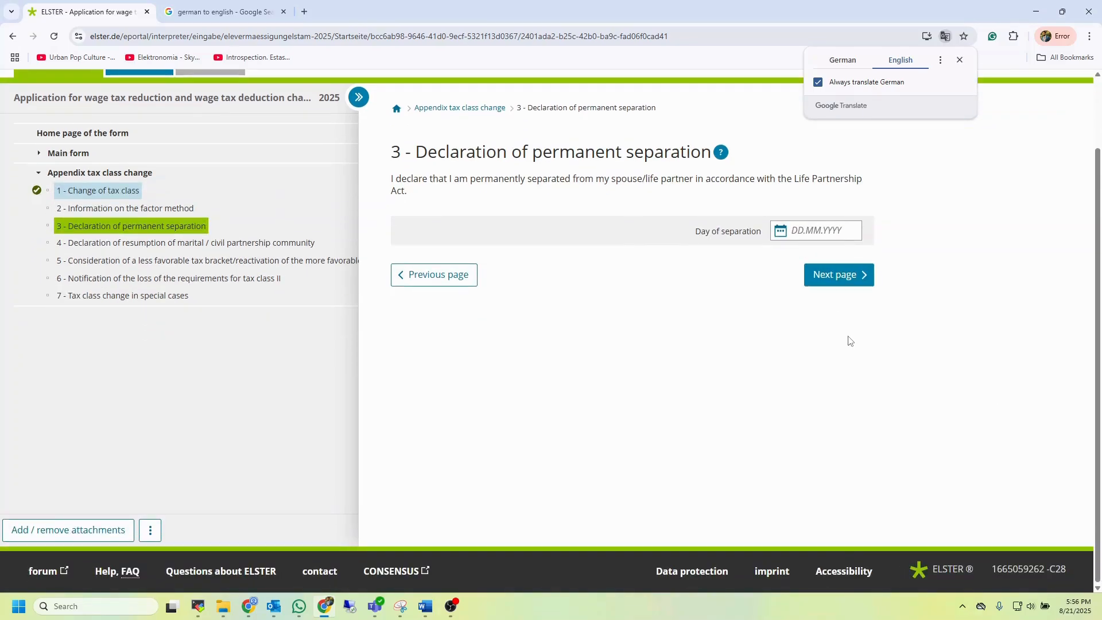
scroll(848, 341, "up", 1)
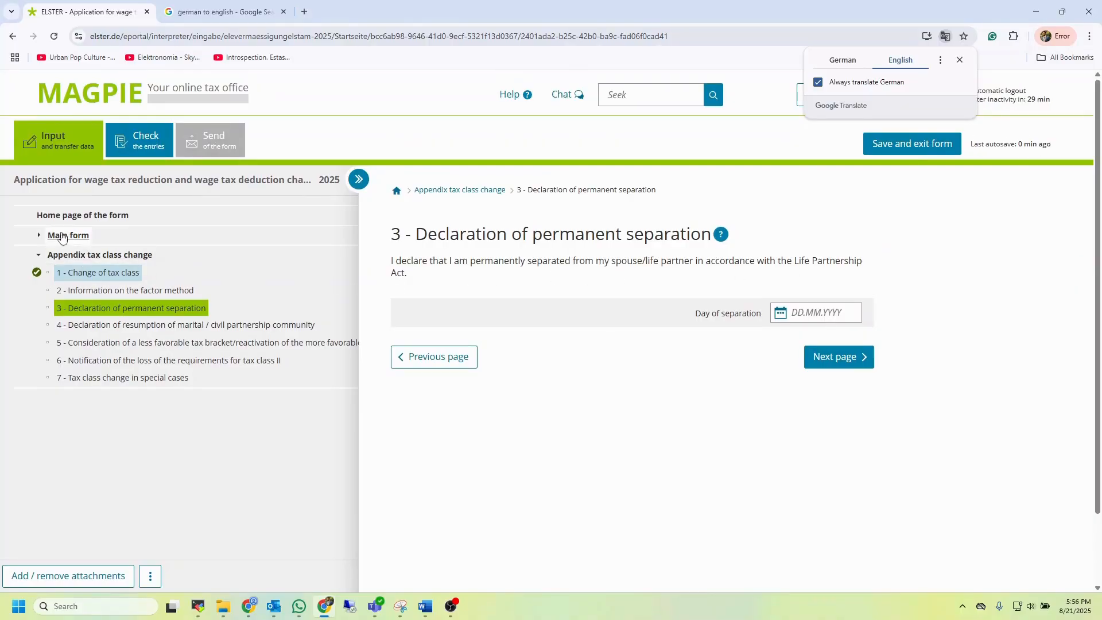
Expand the Main form section in the navigation pane to show its subpages, then collapse the full pane
left_click(40, 236)
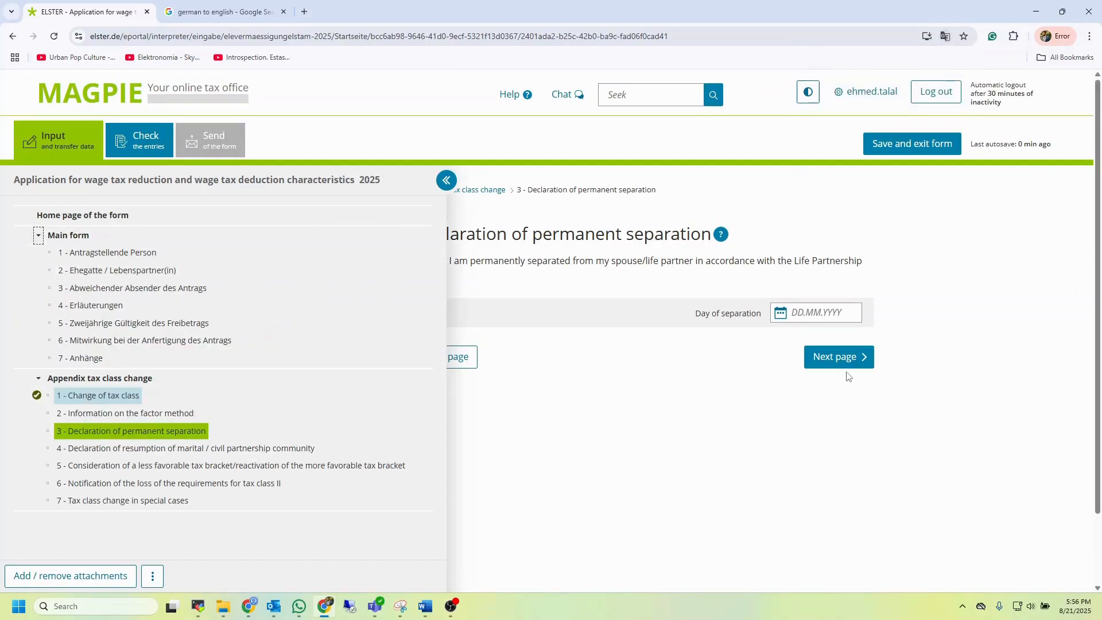
left_click(447, 180)
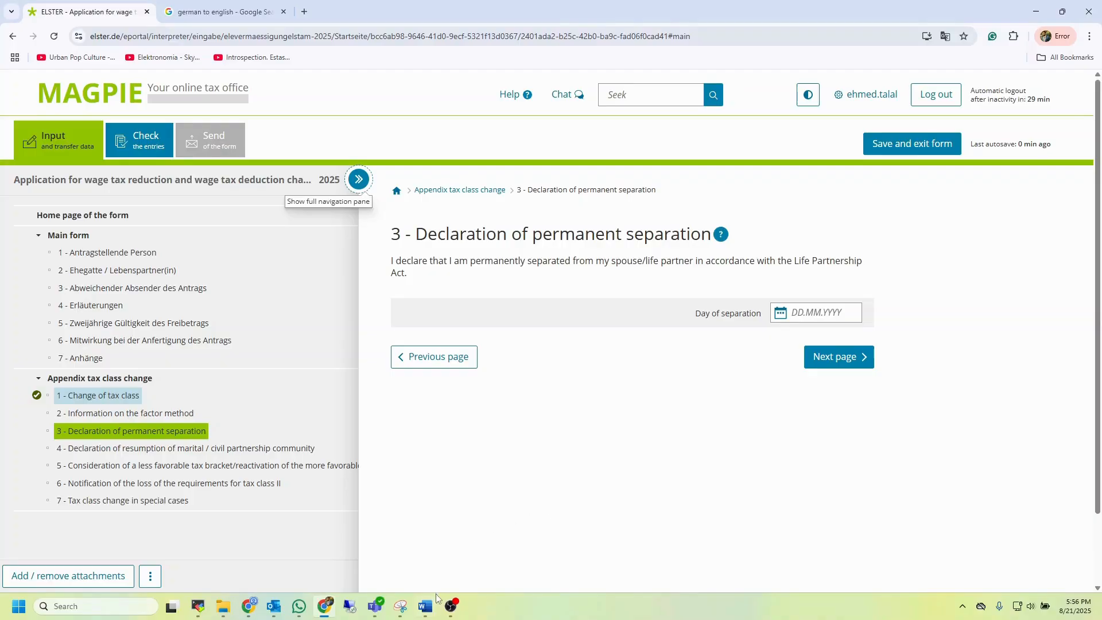
Switch to the Word document and review the pasted screenshots of the error list and the tax class change page
mouse_move(433, 602)
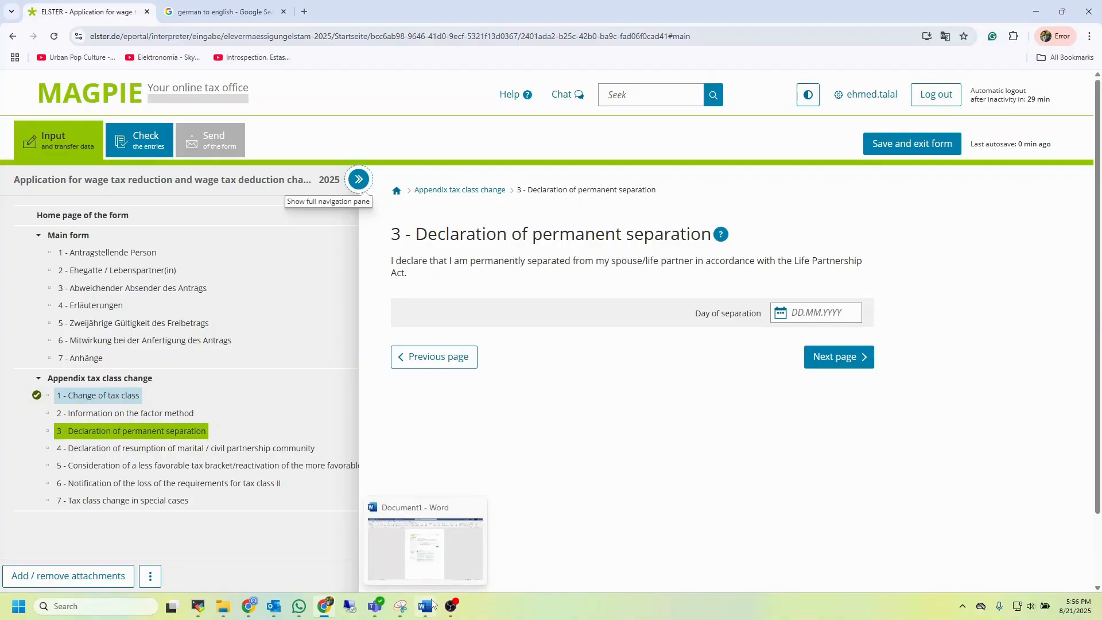
left_click(433, 604)
left_click(432, 604)
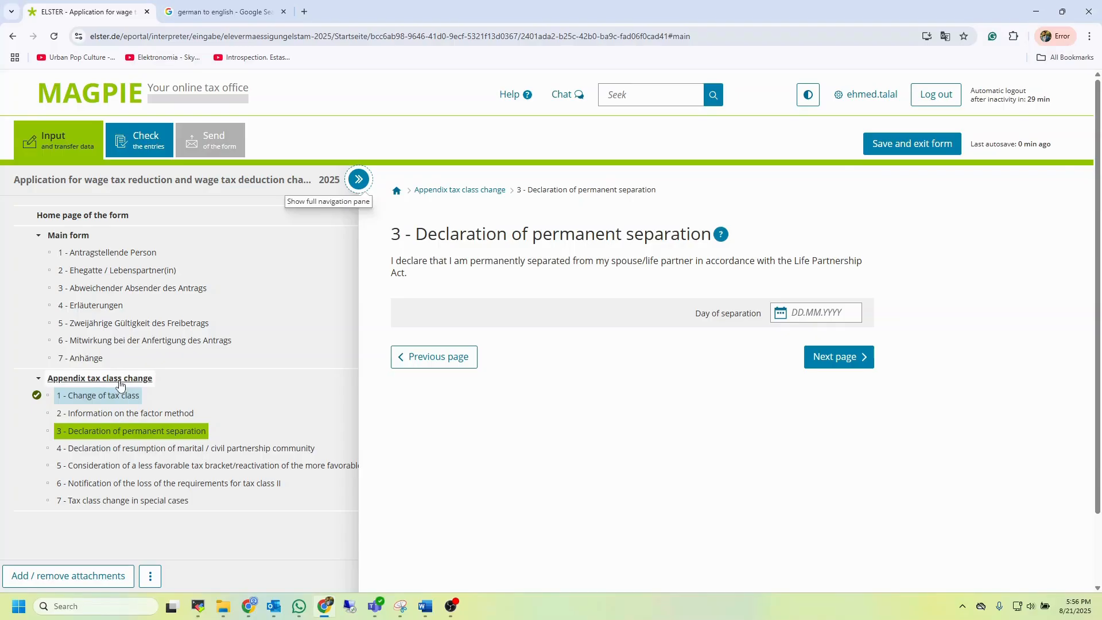
left_click(424, 608)
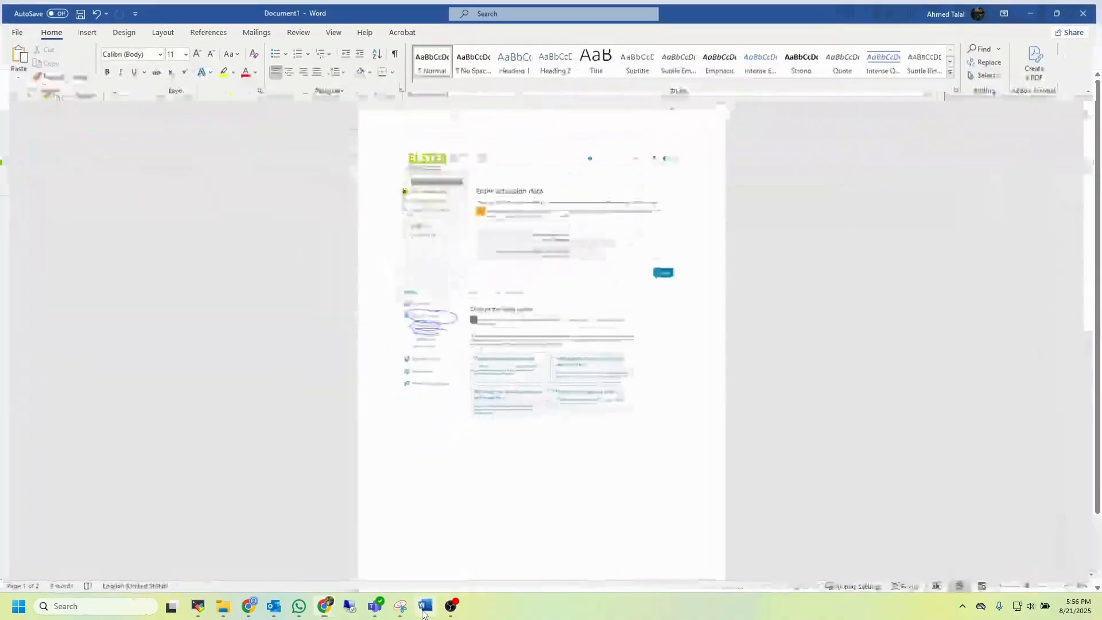
scroll(579, 379, "down", 5)
scroll(580, 382, "down", 3)
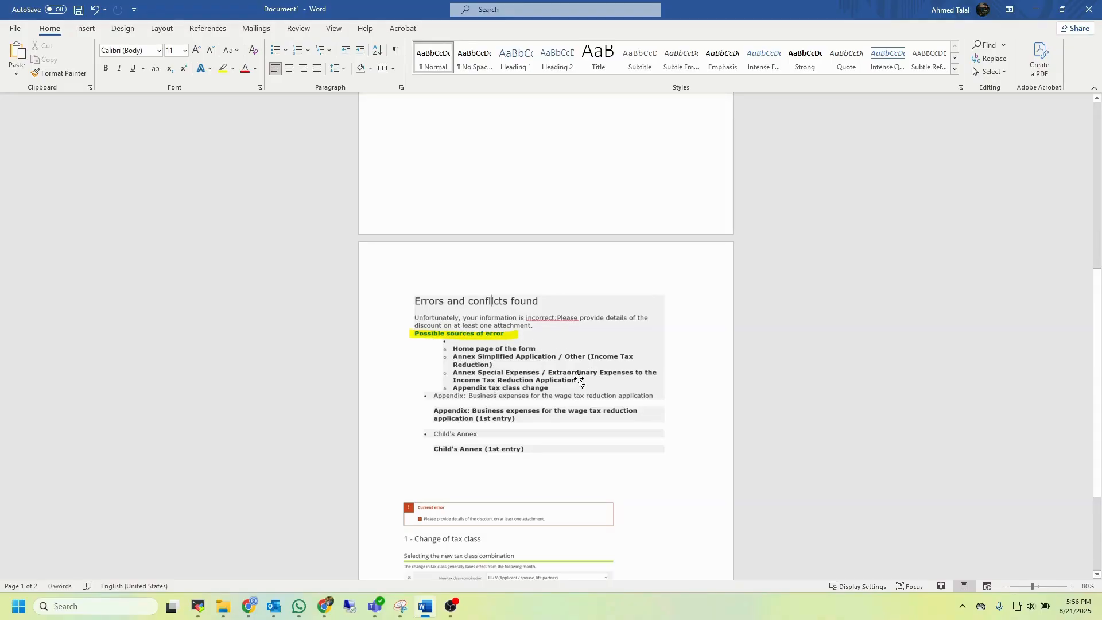
scroll(579, 379, "down", 1)
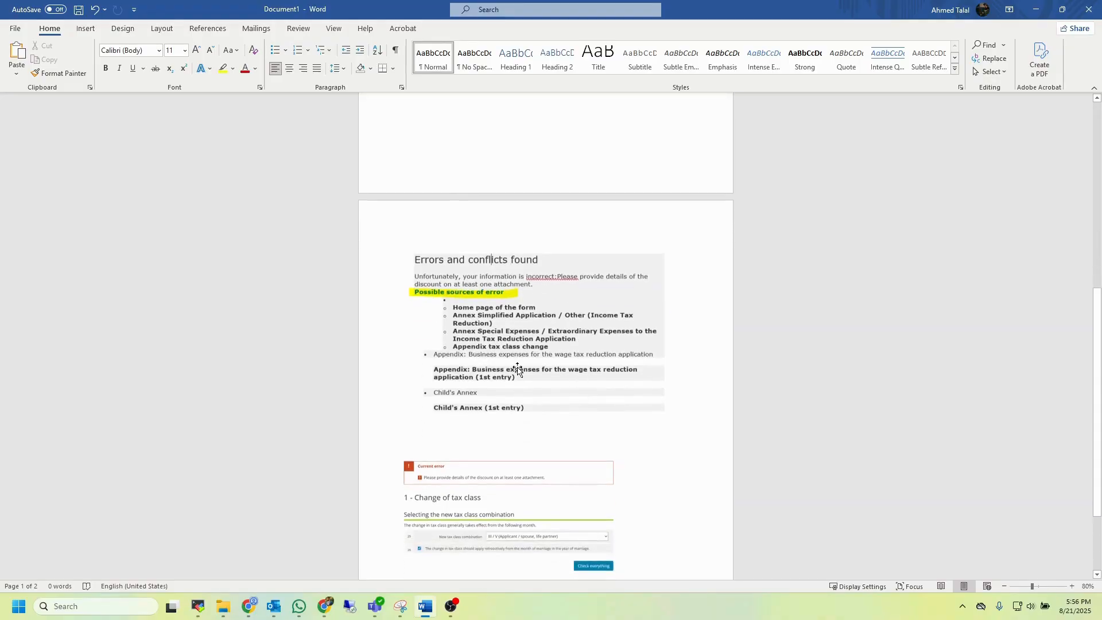
left_click(501, 347)
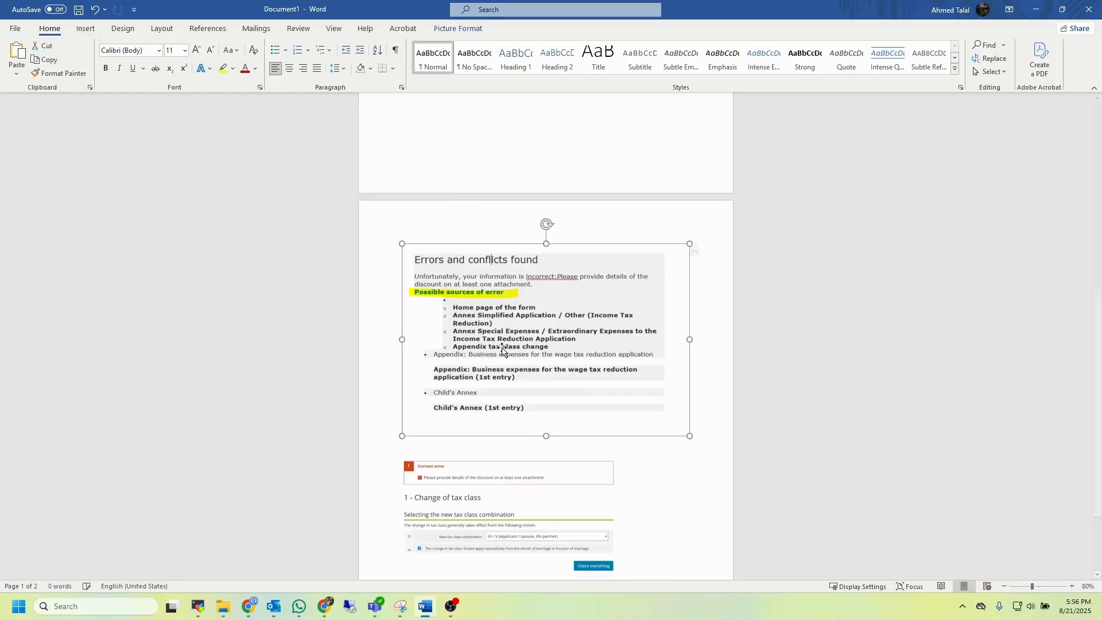
scroll(501, 348, "down", 3)
left_click(519, 386)
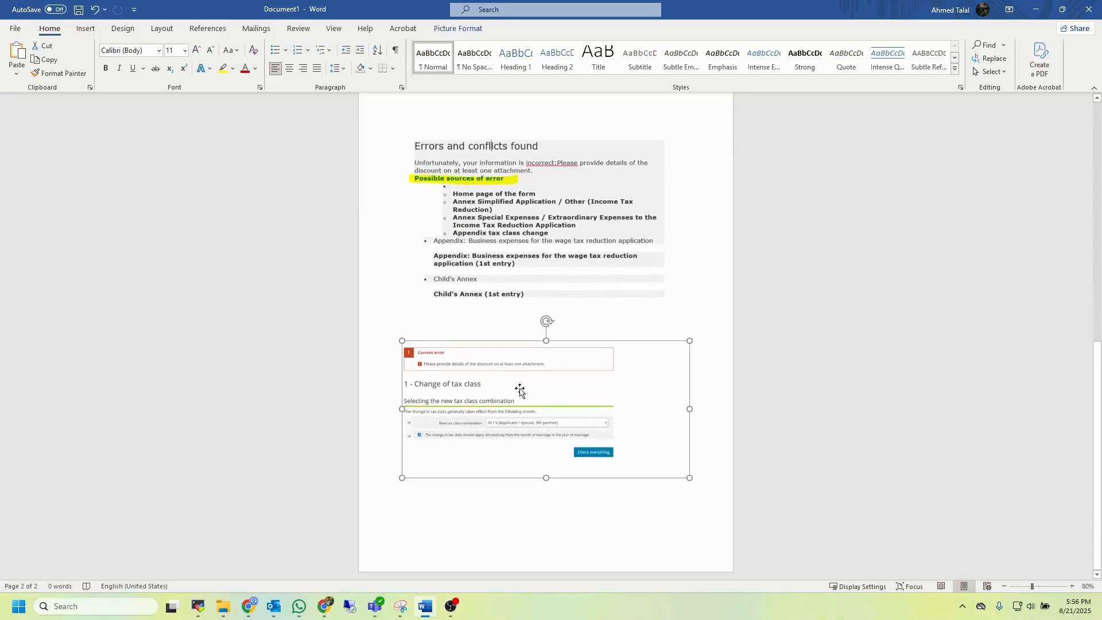
scroll(508, 401, "up", 5)
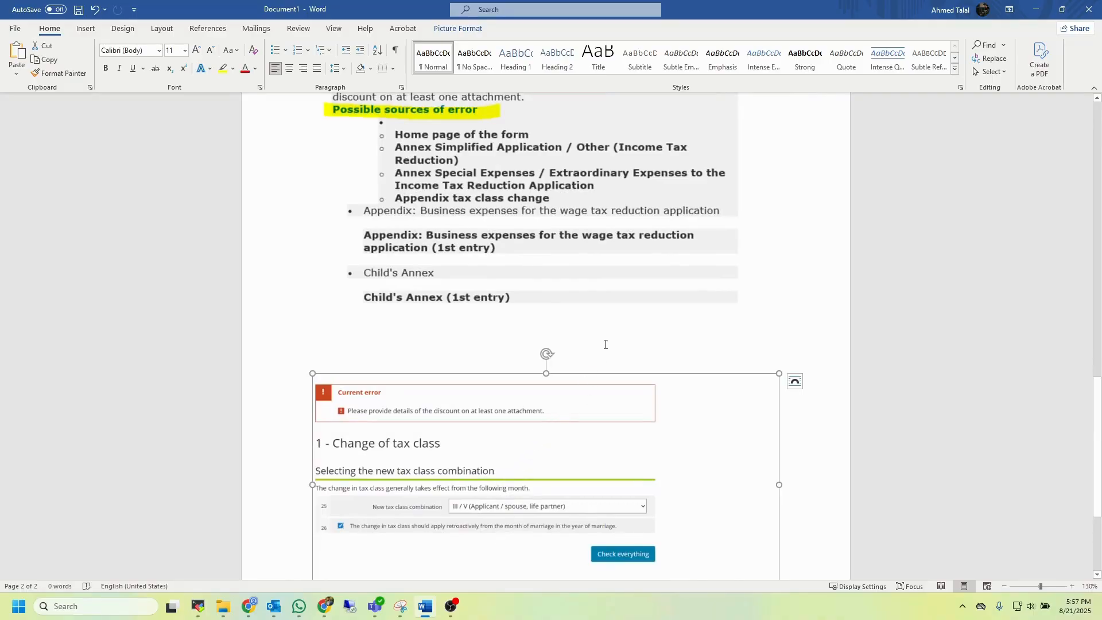
scroll(604, 344, "up", 10)
scroll(604, 345, "down", 4)
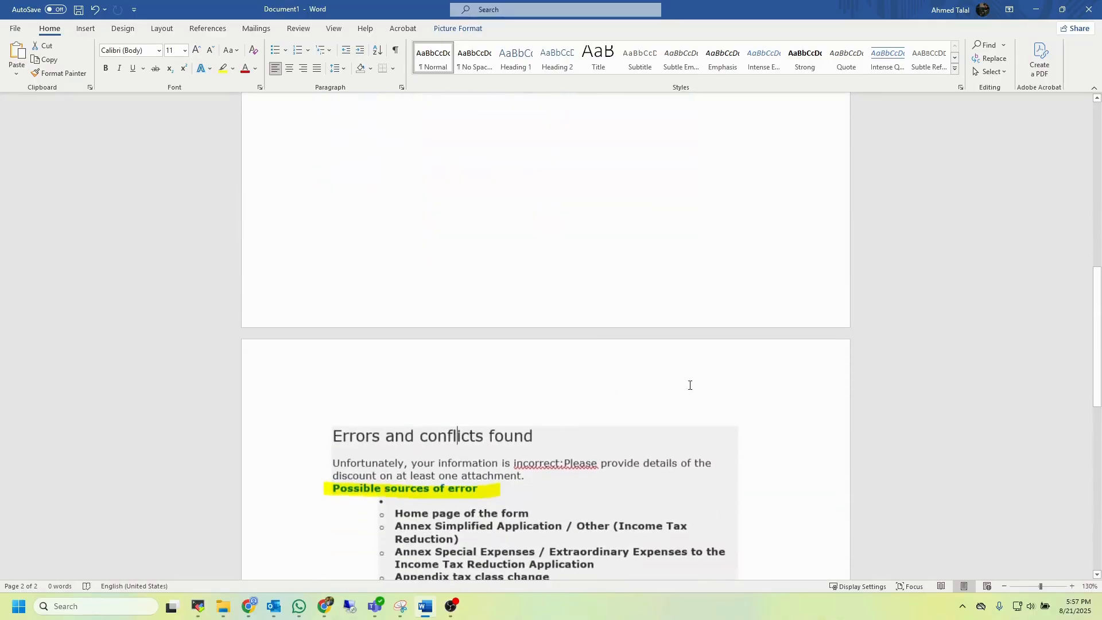
Return to the browser and leave the application form without saving it
left_click(326, 603)
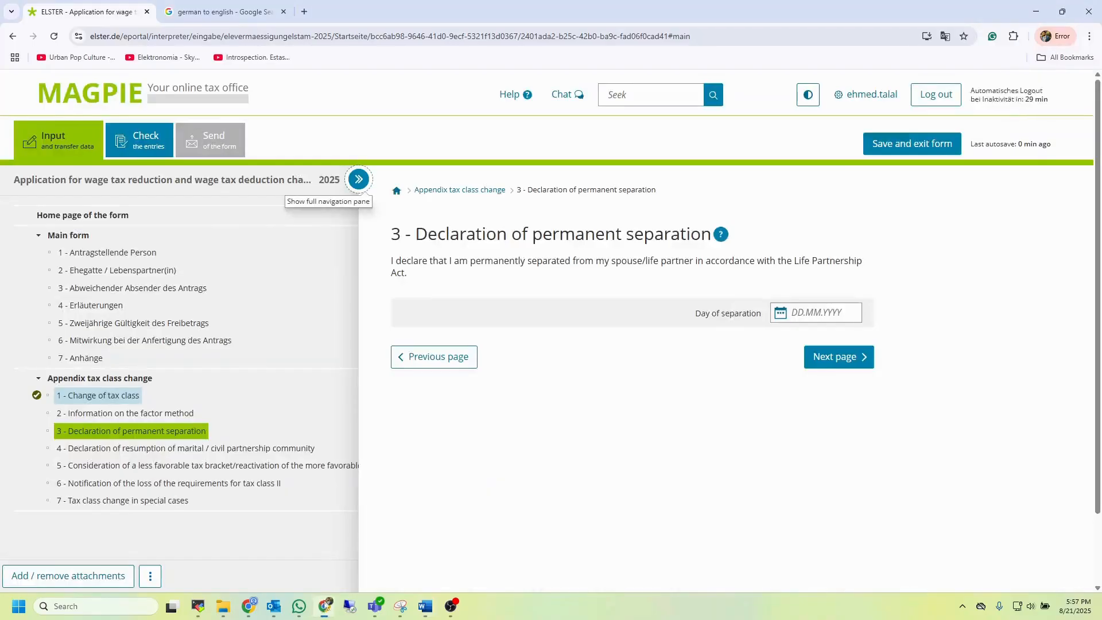
left_click(101, 102)
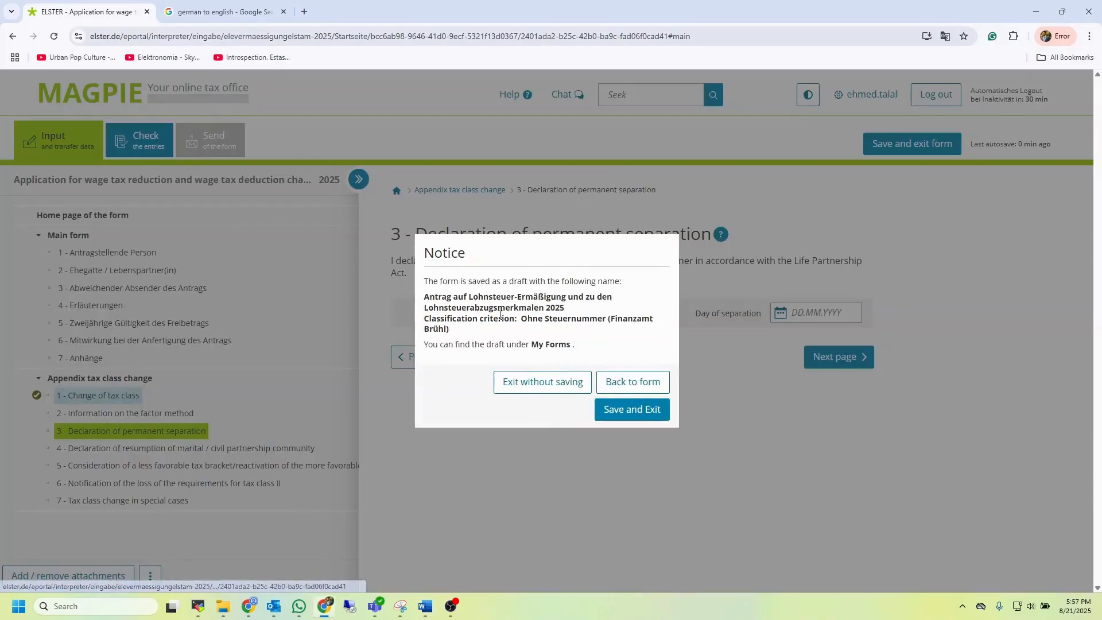
left_click(541, 379)
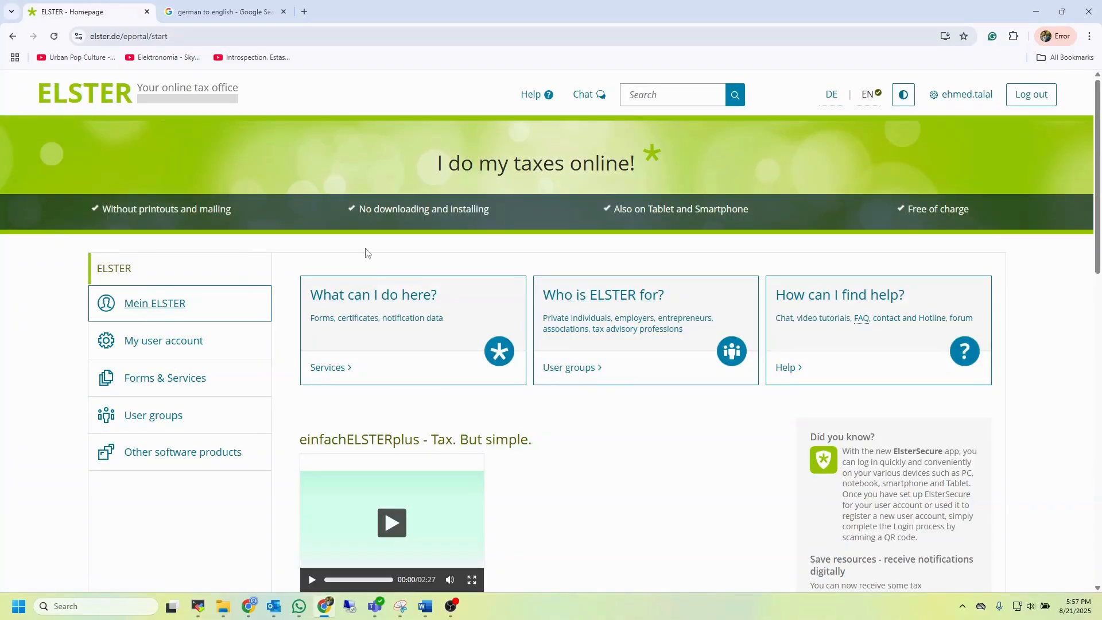
Log out of ELSTER and log back in using the certificate file login option
left_click(1039, 99)
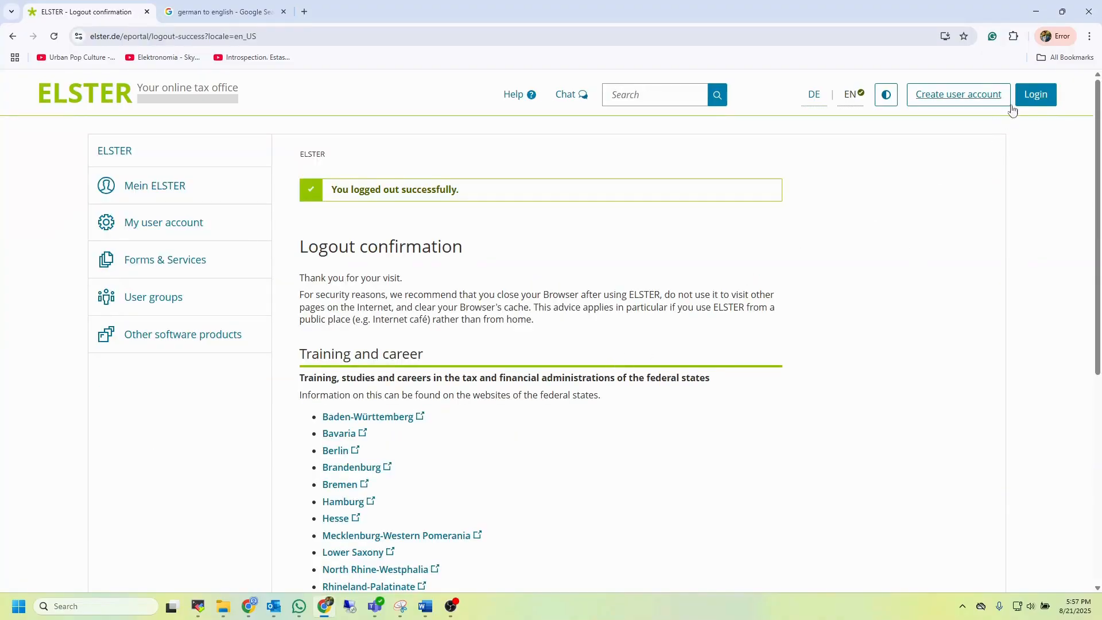
left_click(1035, 96)
left_click(369, 268)
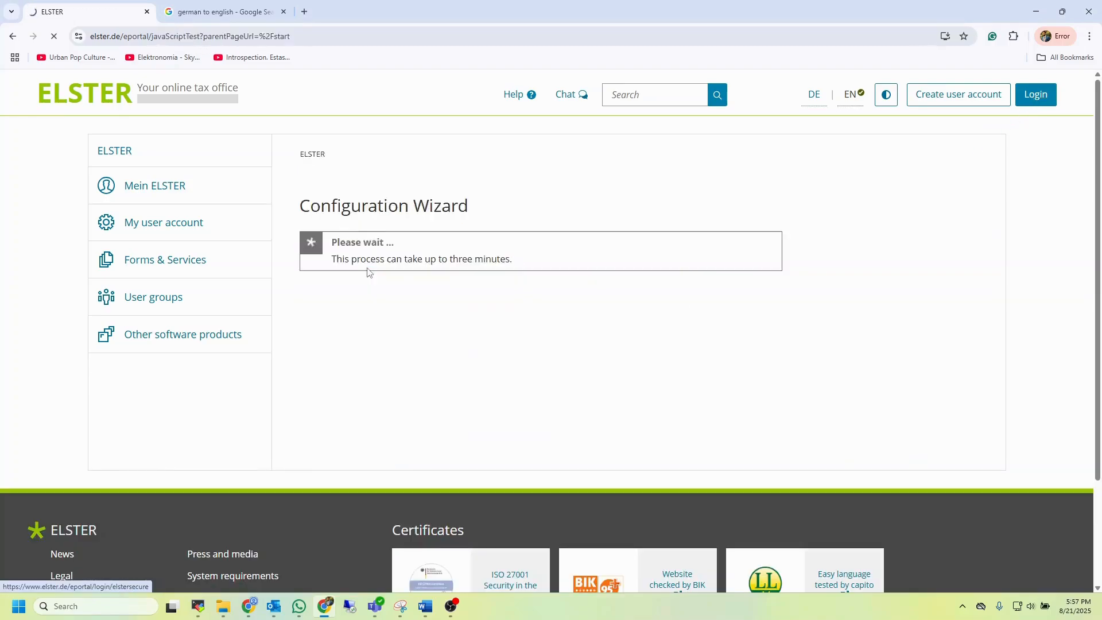
left_click(361, 232)
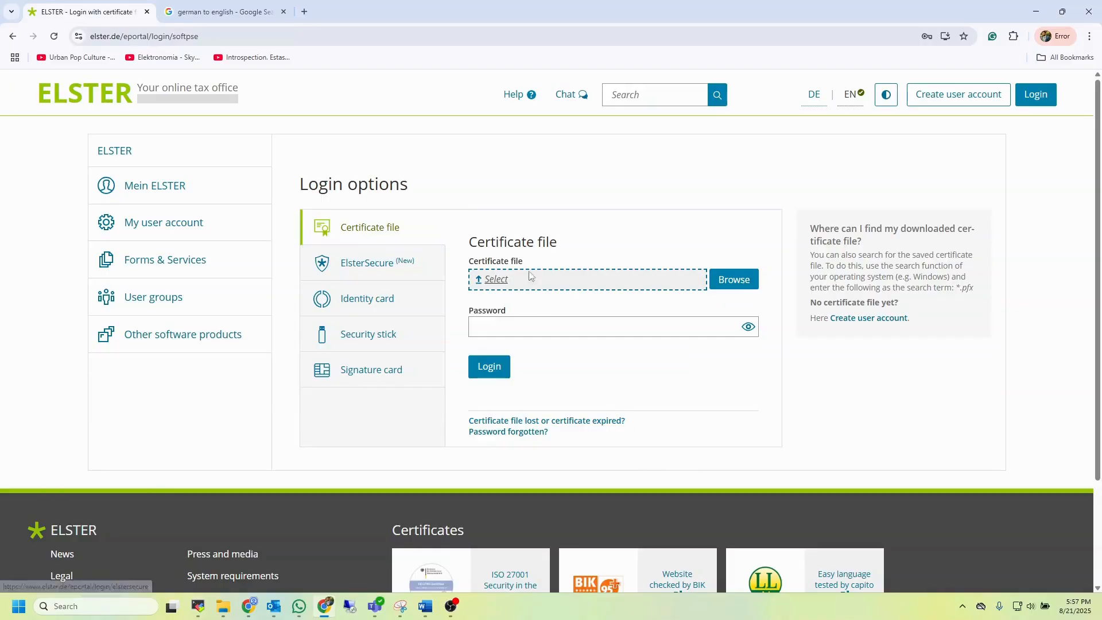
left_click(588, 289)
left_click(538, 9)
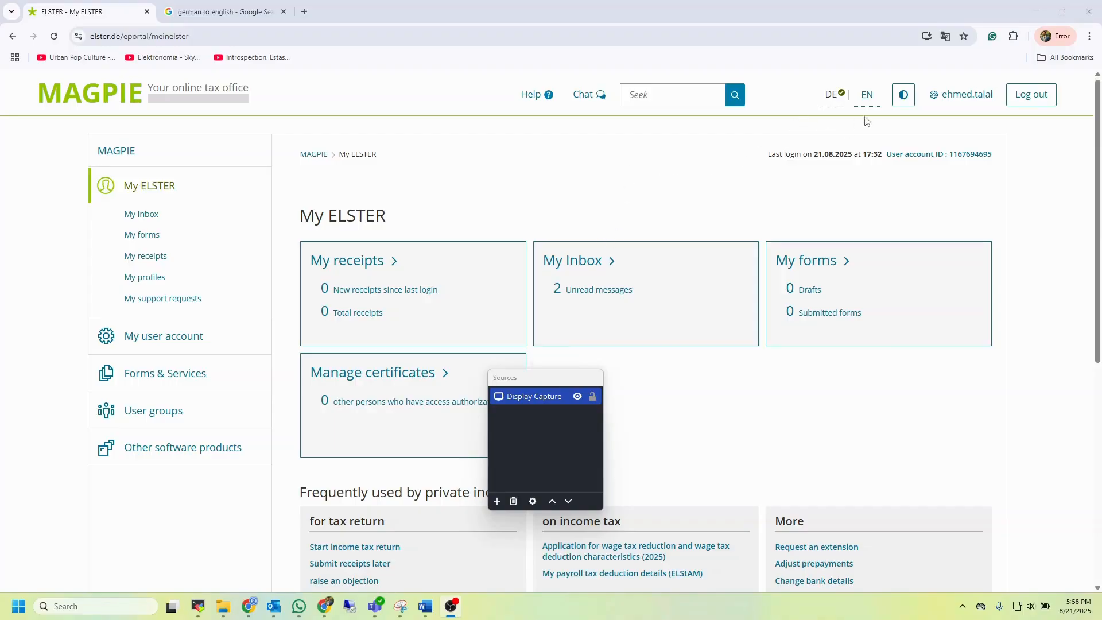
Switch the portal language to English and return to the My ELSTER overview
left_click(869, 100)
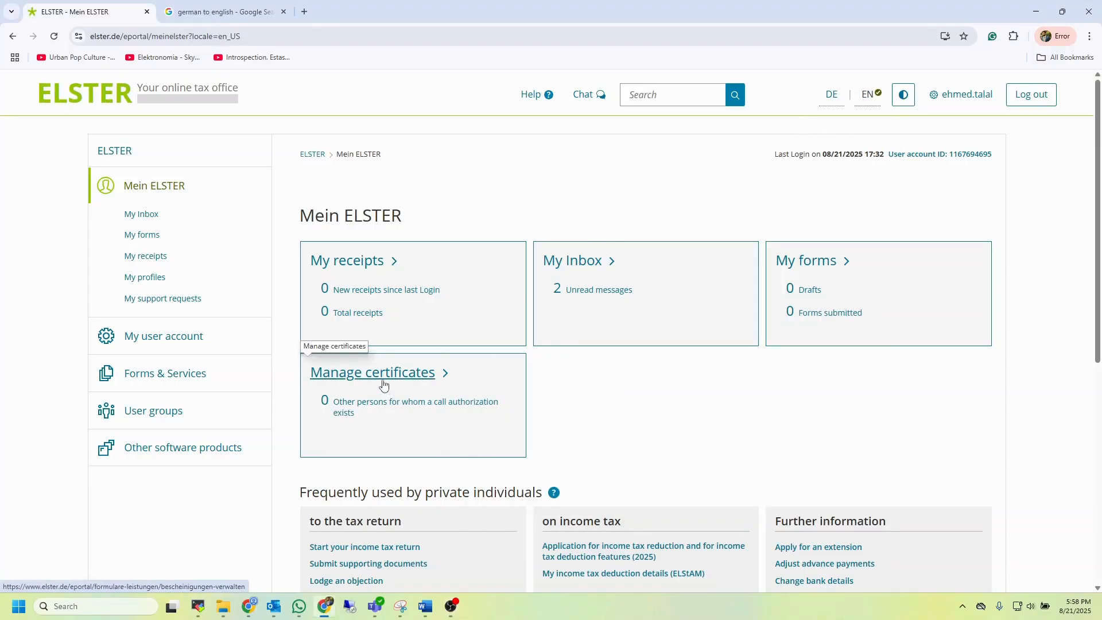
left_click(413, 383)
left_click(152, 188)
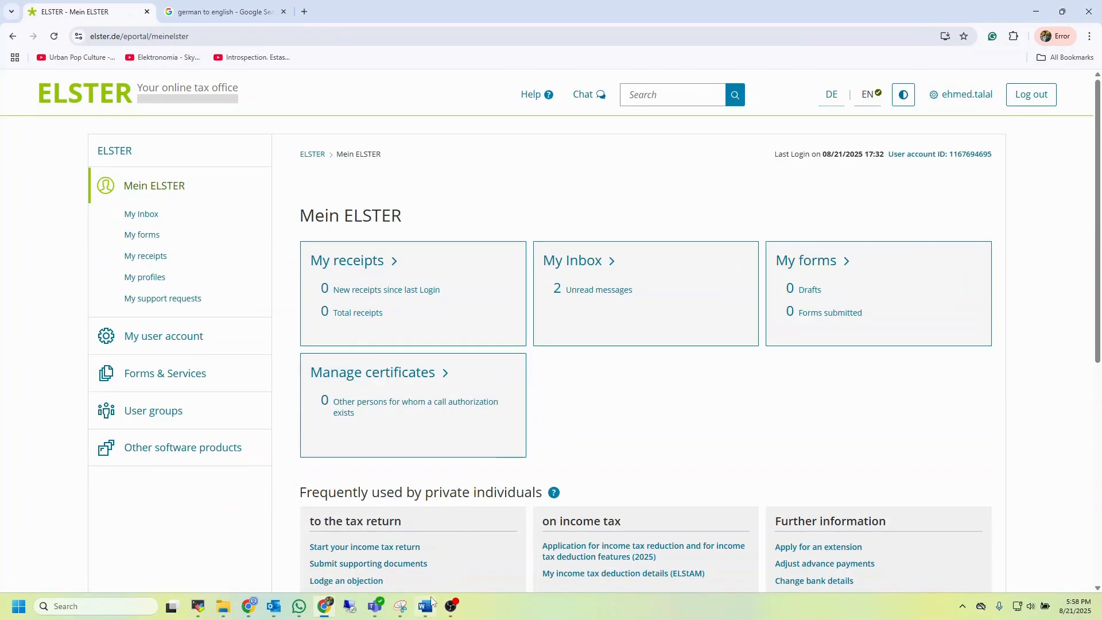
Switch to the Word document and review the screenshots about generating a certificate and changing the login option
left_click(426, 606)
scroll(508, 395, "up", 15)
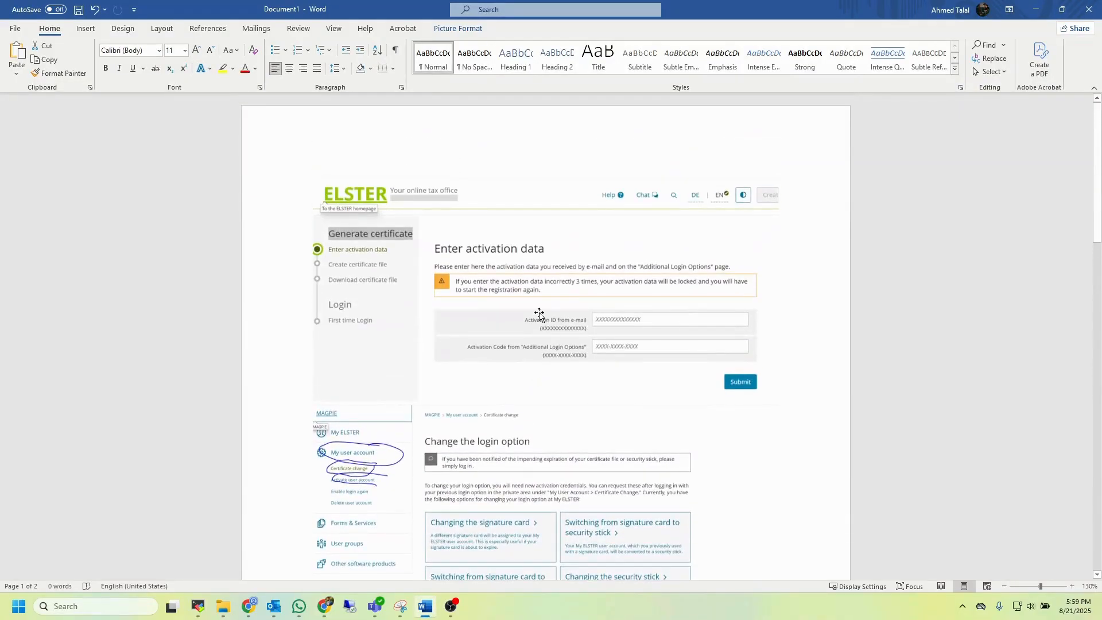
scroll(539, 359, "down", 2)
scroll(539, 361, "down", 1)
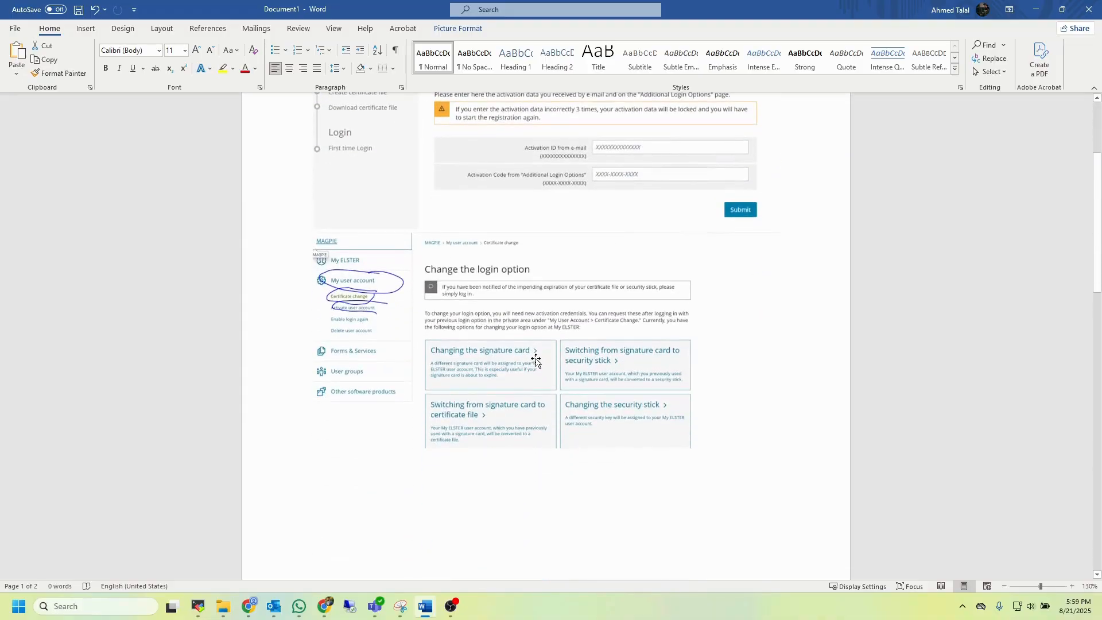
left_click(360, 317)
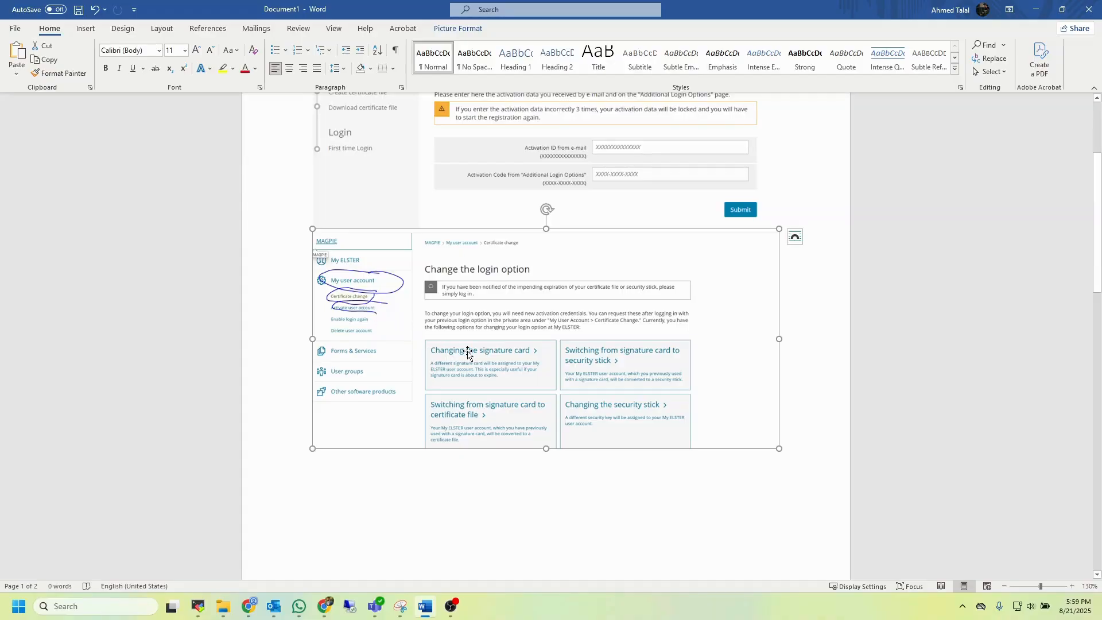
scroll(467, 353, "up", 3)
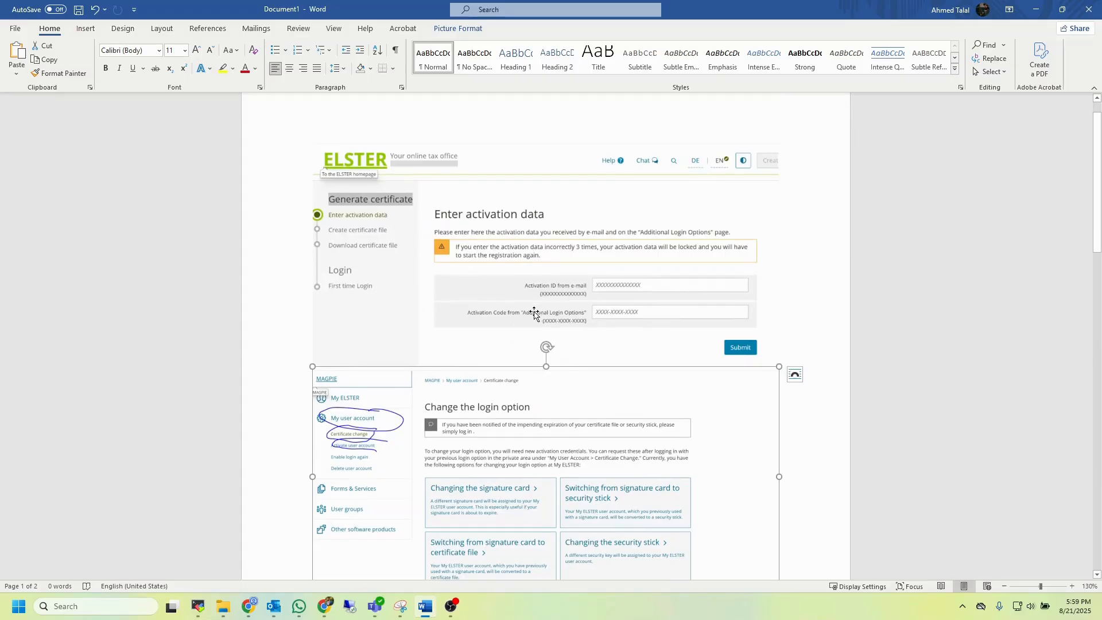
scroll(535, 313, "down", 1)
scroll(535, 313, "up", 1)
scroll(534, 313, "up", 1)
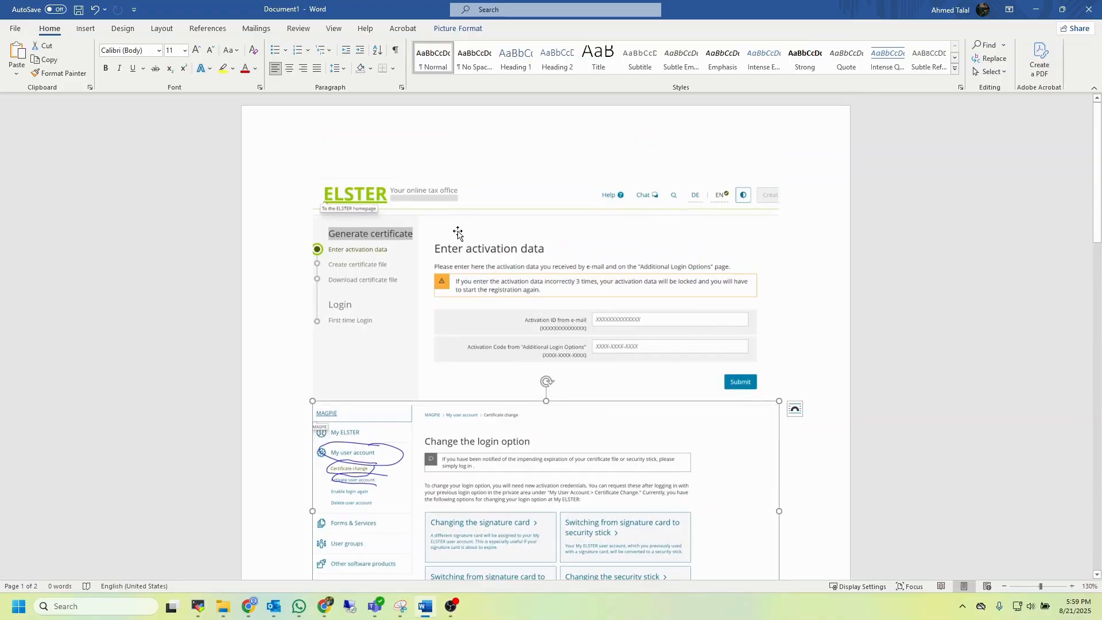